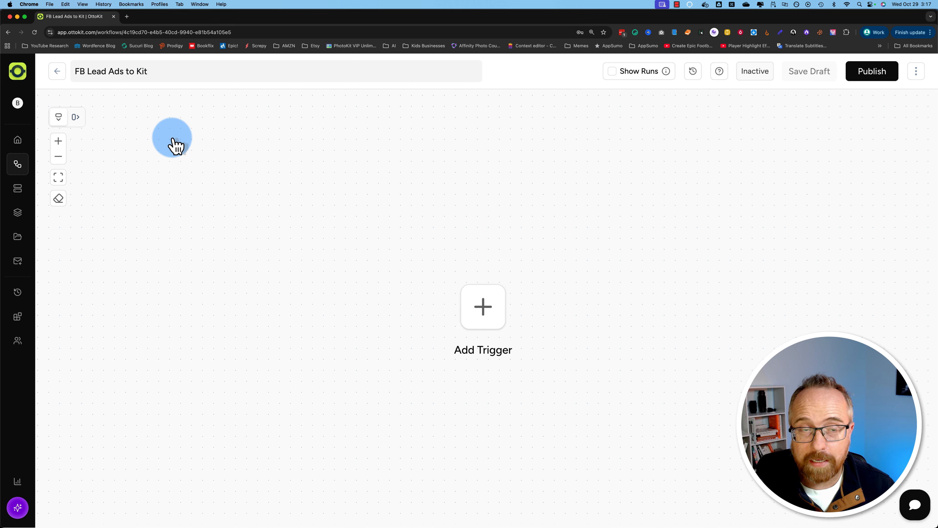
- Add a Facebook Lead Ads trigger to the workflow with the New Lead event
left_click(481, 309)
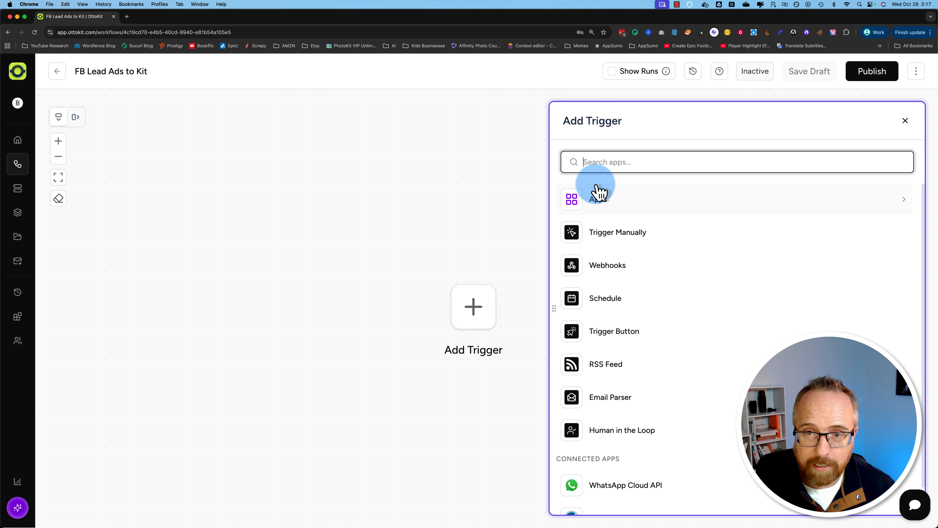
type("facebook")
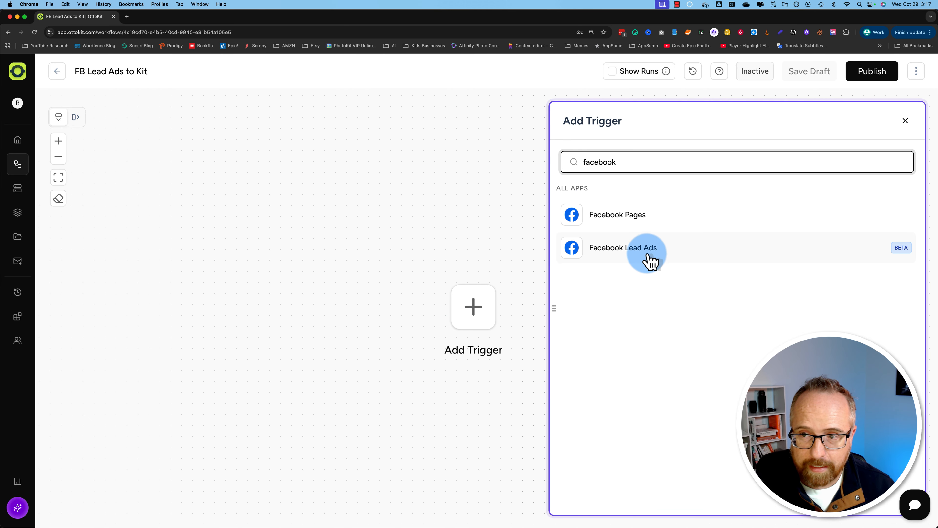
left_click(656, 251)
left_click(602, 259)
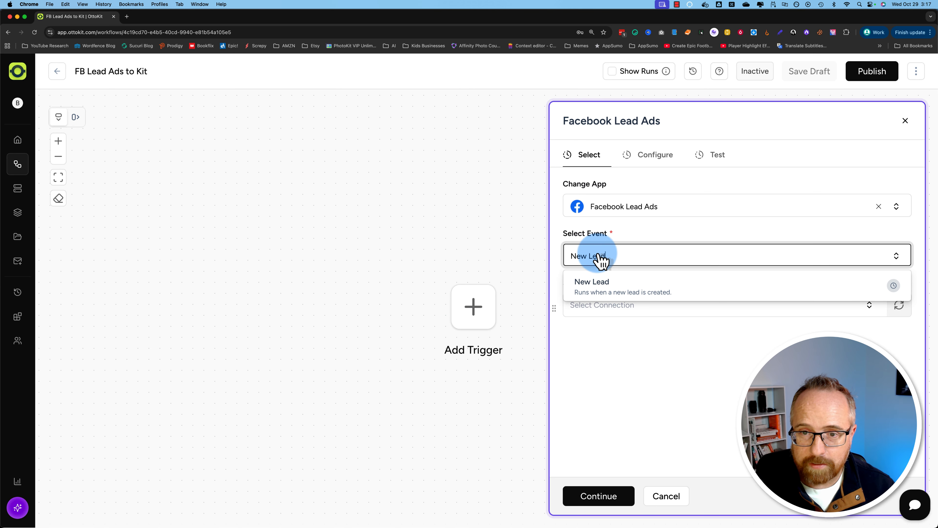
left_click(630, 292)
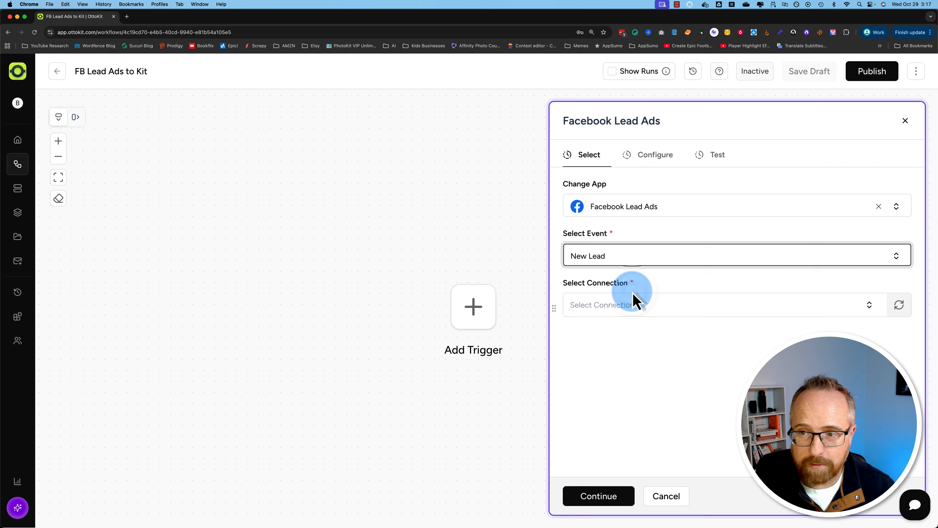
left_click(602, 259)
left_click(608, 292)
- Create a new Facebook Lead Ads connection and grant SureTriggers the requested access to the Facebook account
left_click(607, 307)
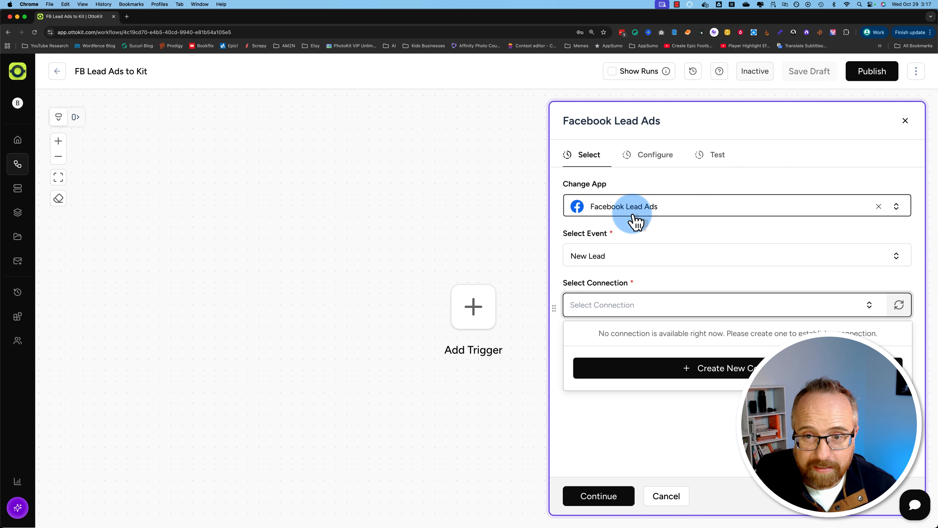
left_click(739, 370)
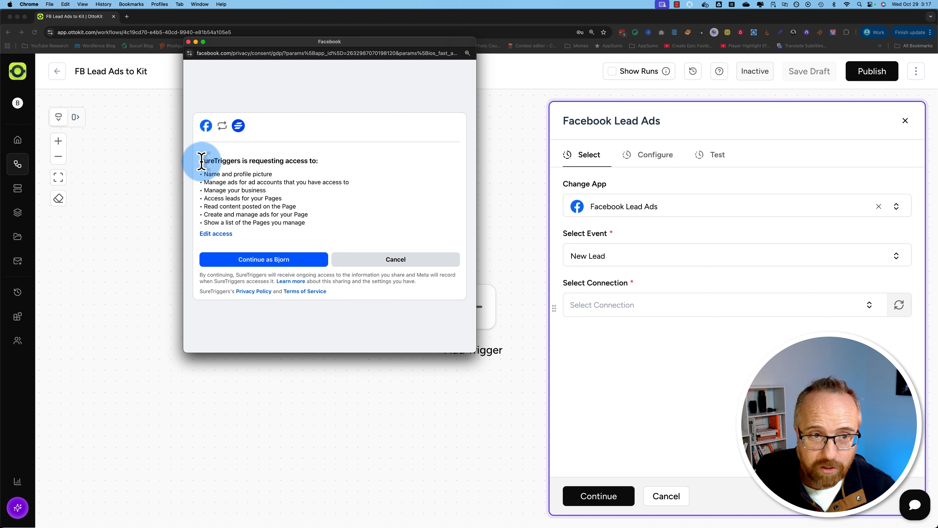
double_click(227, 163)
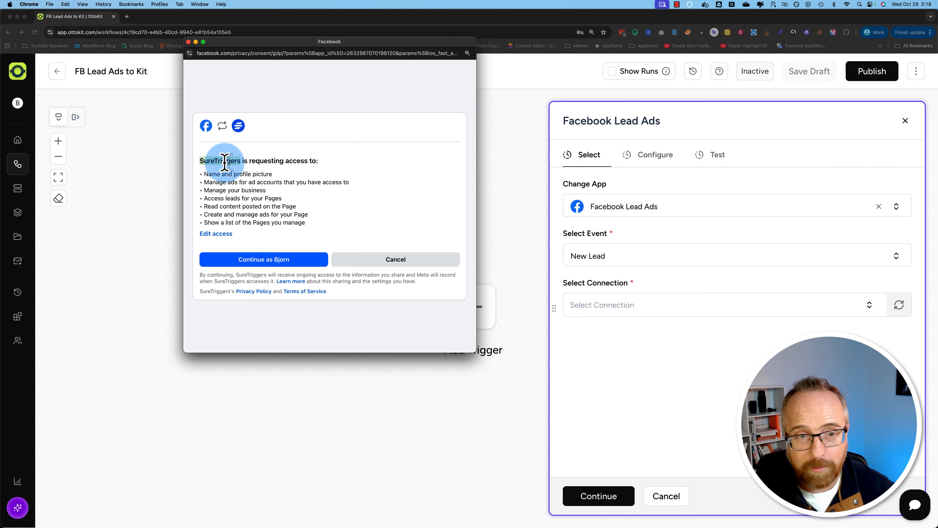
left_click(322, 181)
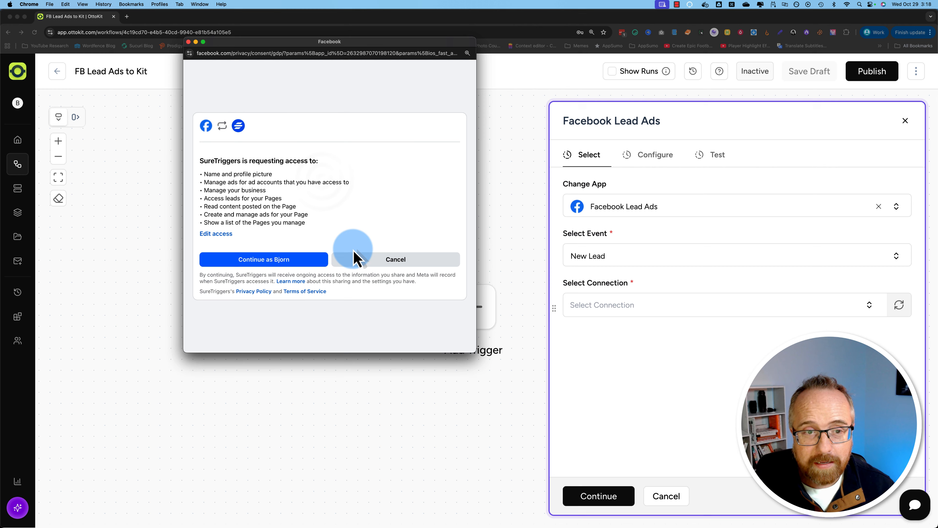
left_click(279, 261)
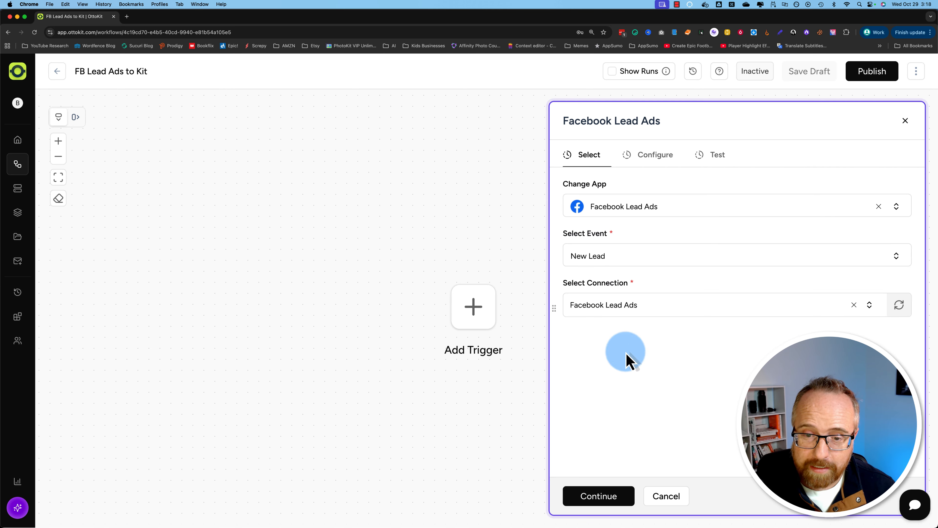
- Accept the trigger's connection, choose WP Learning Lab as its page and open the list of available forms
left_click(614, 496)
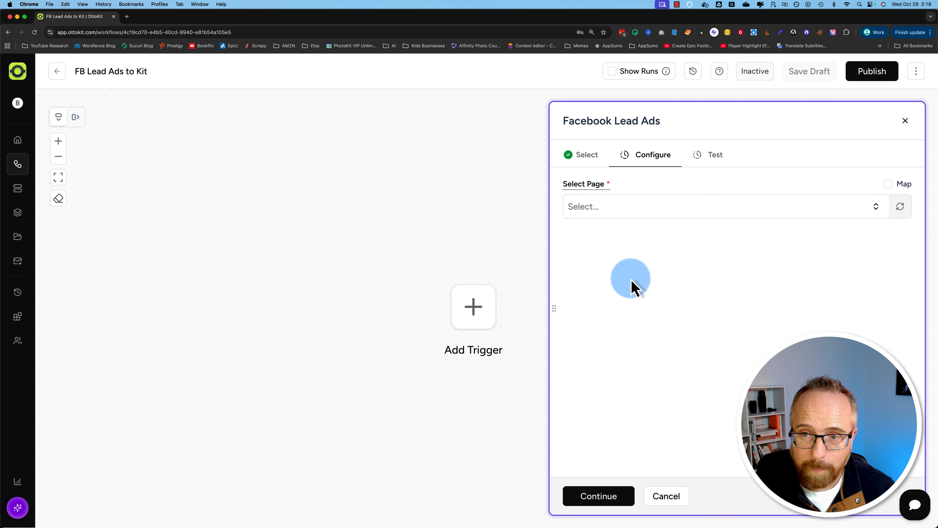
left_click(632, 216)
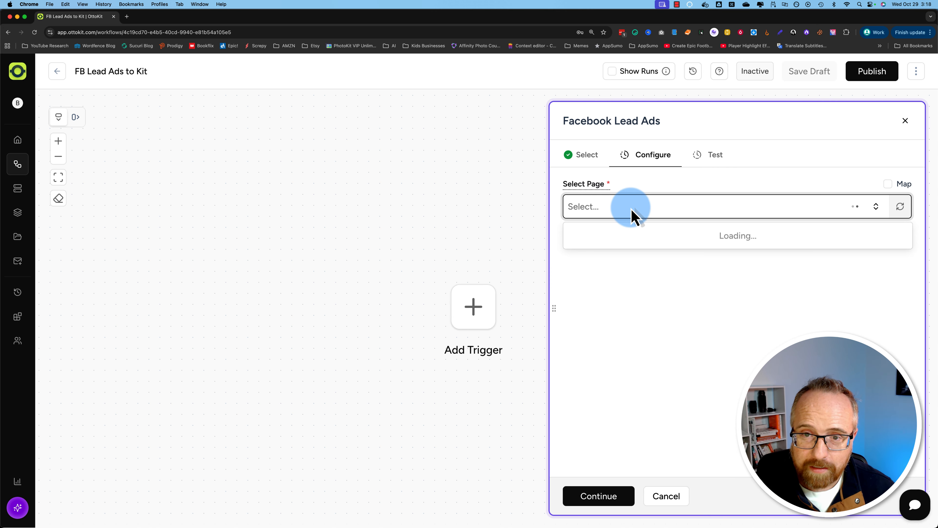
scroll(606, 281, "down", 2)
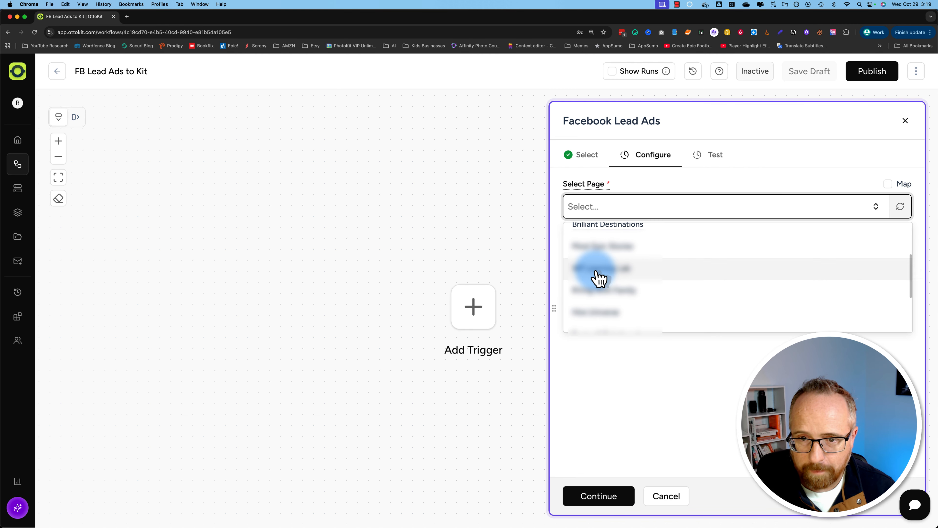
left_click(598, 277)
left_click(627, 263)
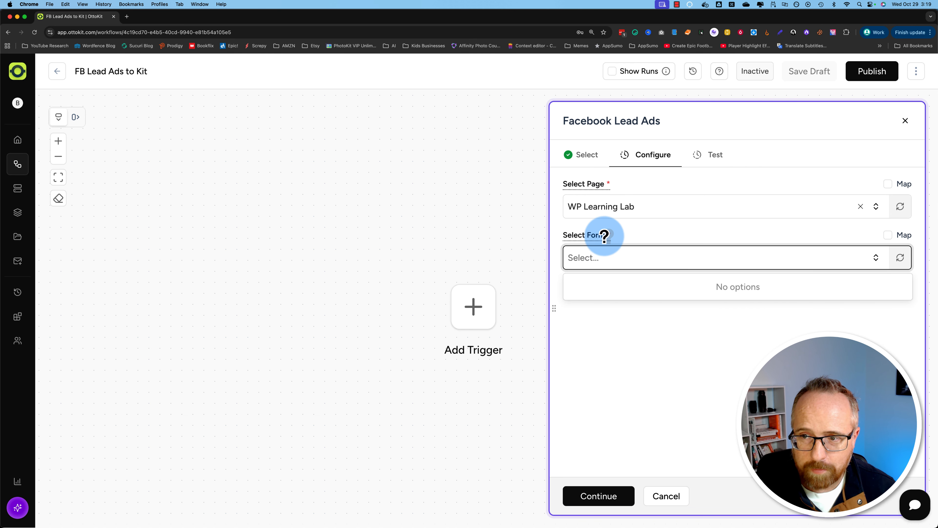
left_click(691, 353)
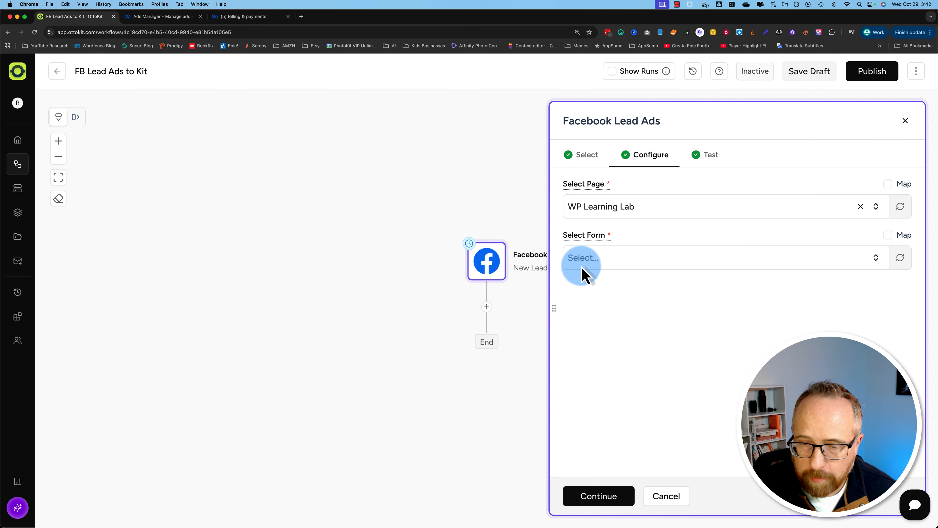
left_click(662, 265)
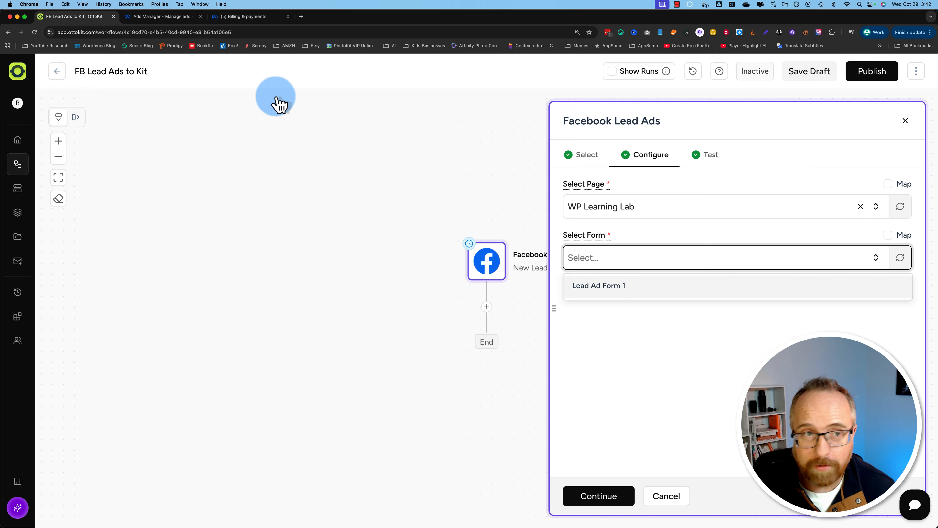
- Switch to Meta Ads Manager, show the campaigns list and clear the selected campaign, ad set and ad
left_click(155, 17)
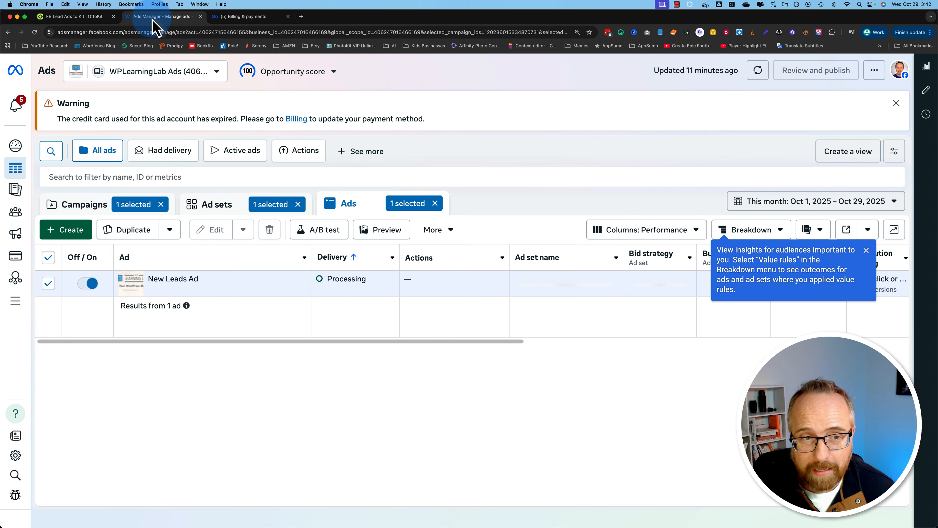
left_click(310, 70)
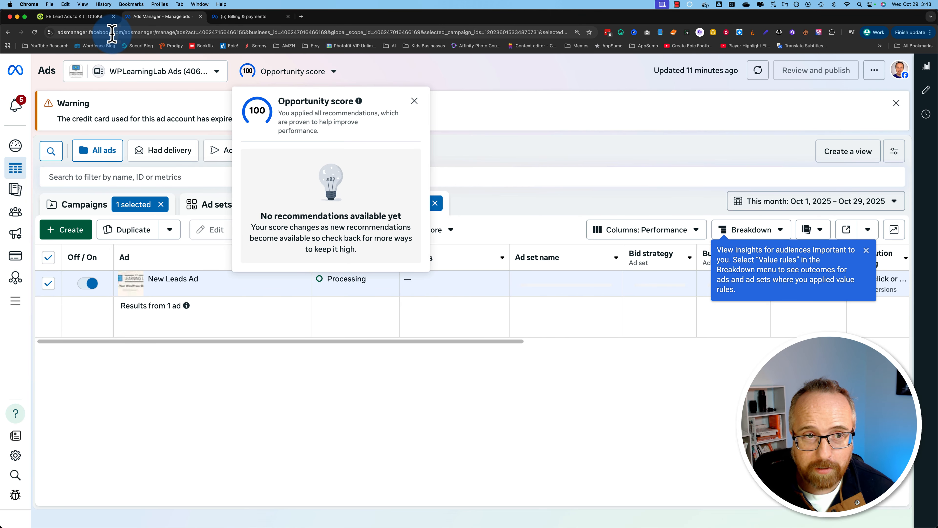
left_click(145, 99)
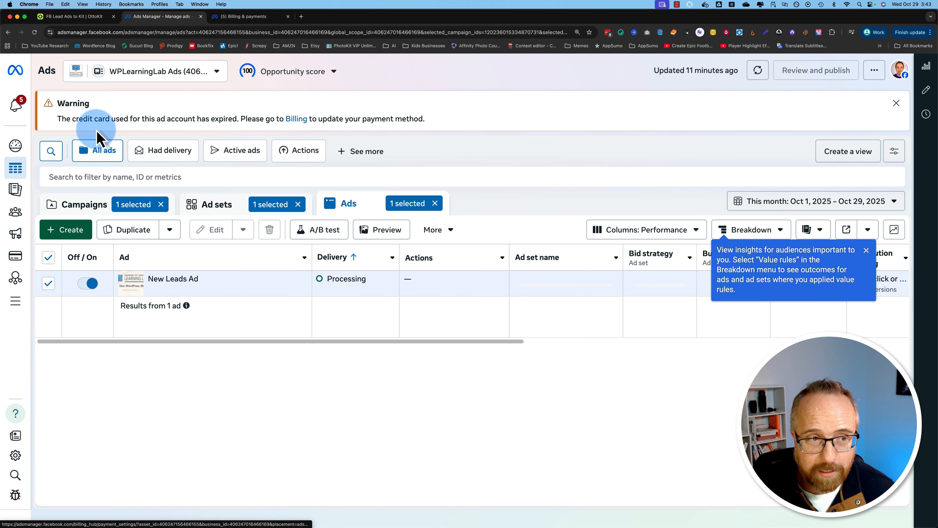
mouse_move(26, 168)
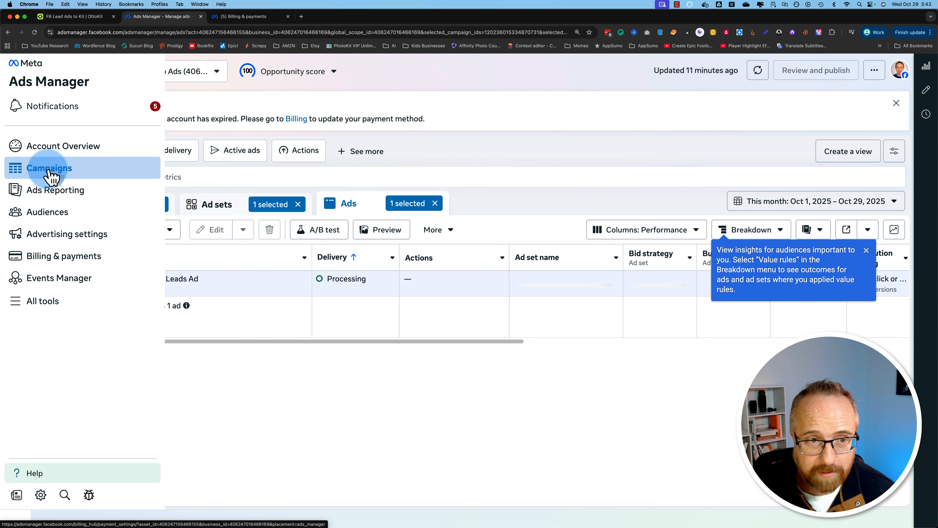
left_click(222, 171)
left_click(451, 134)
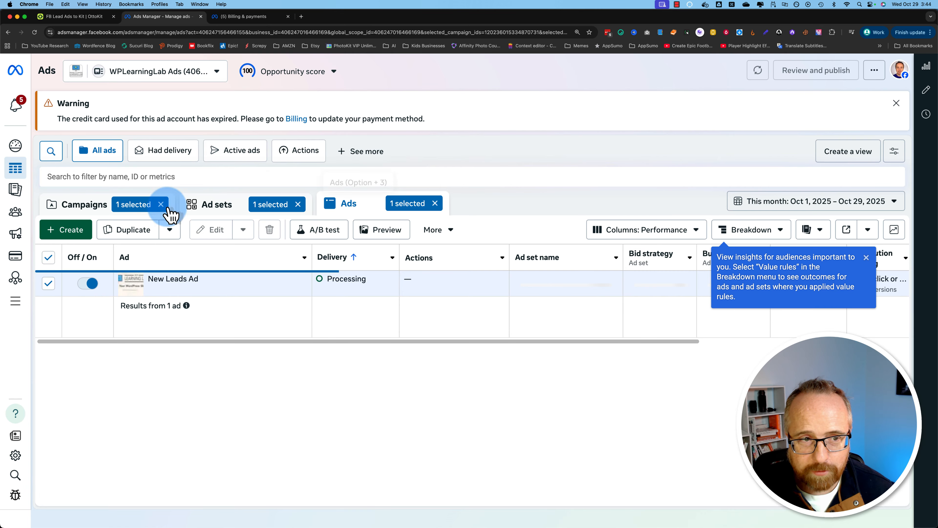
left_click(84, 206)
left_click(163, 204)
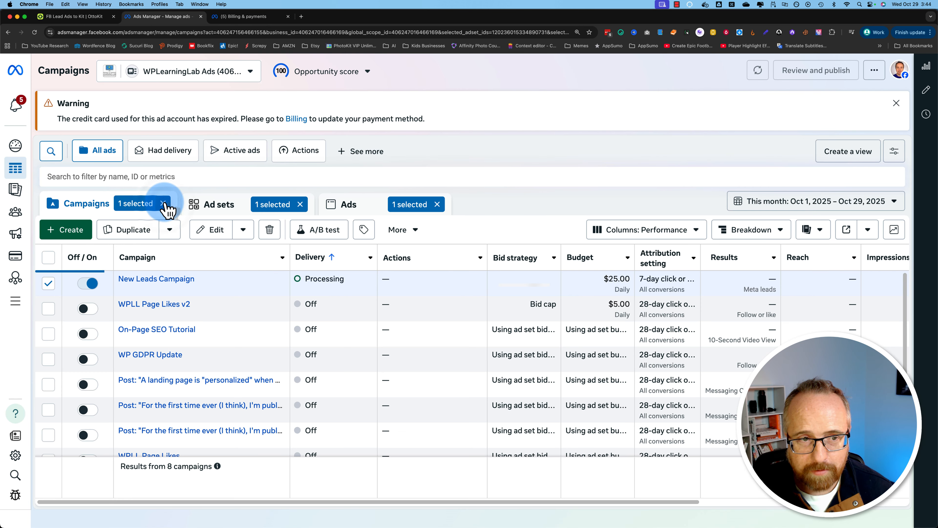
left_click(300, 204)
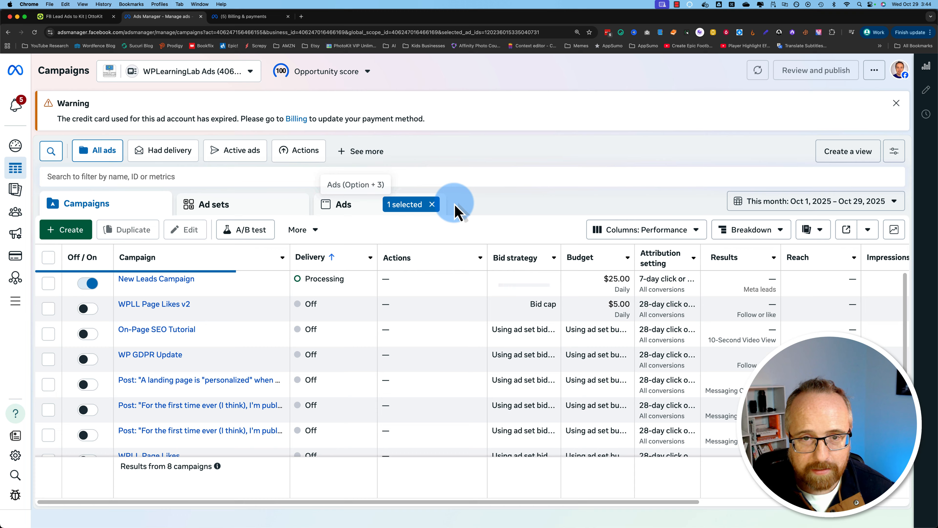
left_click(432, 204)
- Create a new campaign with the Auction buying type and the Leads objective
left_click(75, 232)
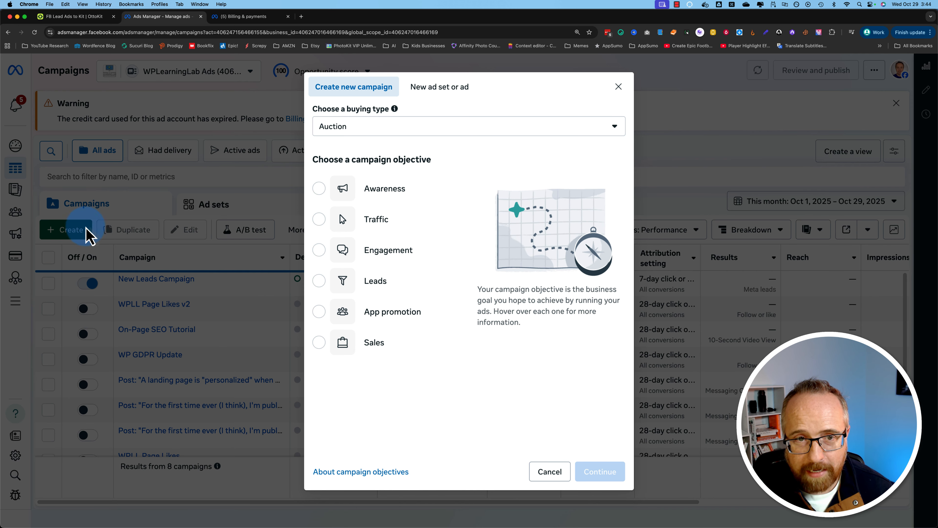
left_click(369, 133)
left_click(356, 153)
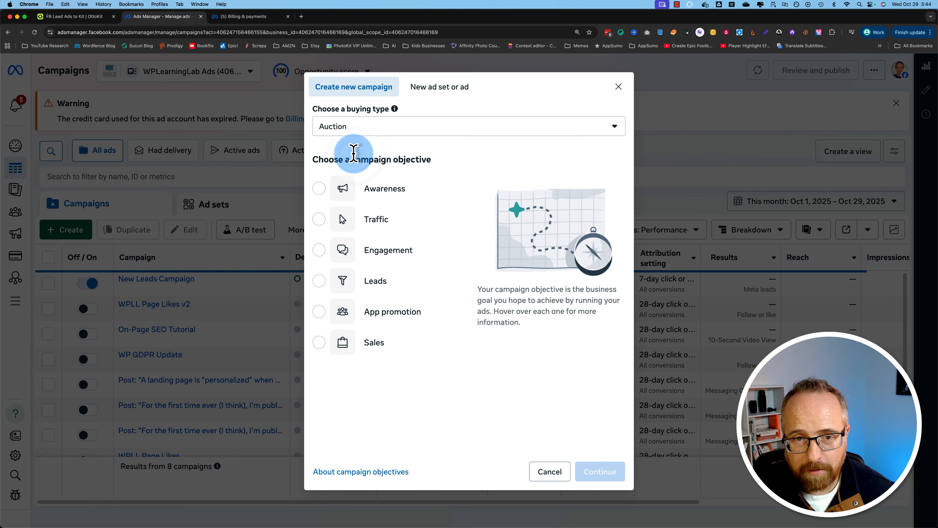
left_click(329, 286)
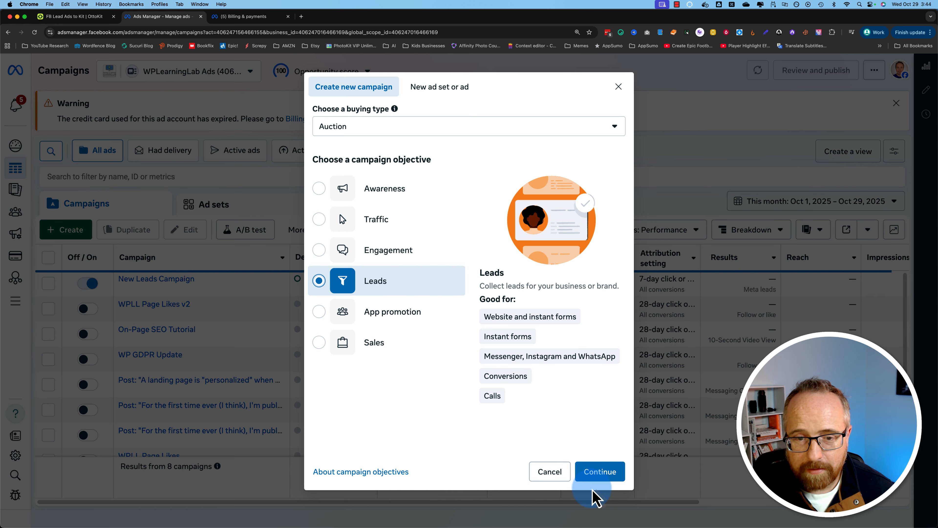
left_click(599, 473)
left_click(566, 351)
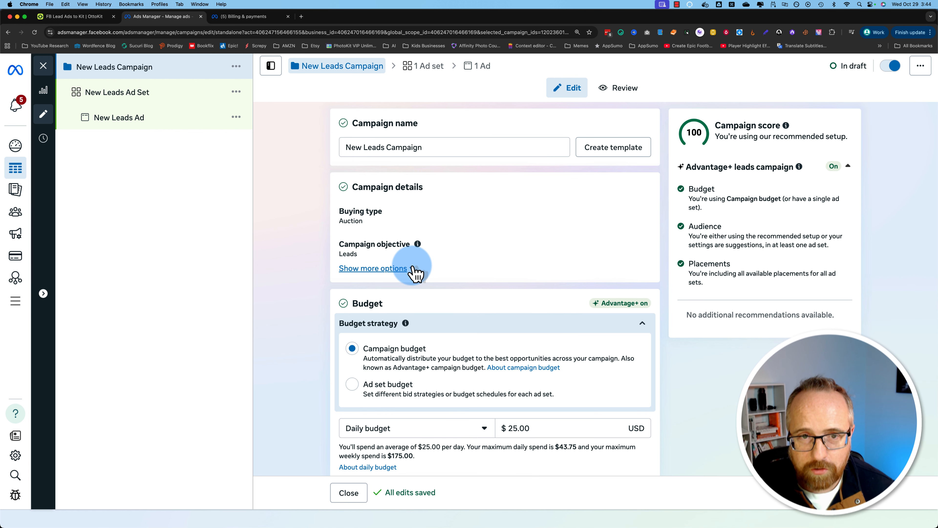
- Name the campaign "11-Point WP Security Checklist Download"
triple_click(399, 147)
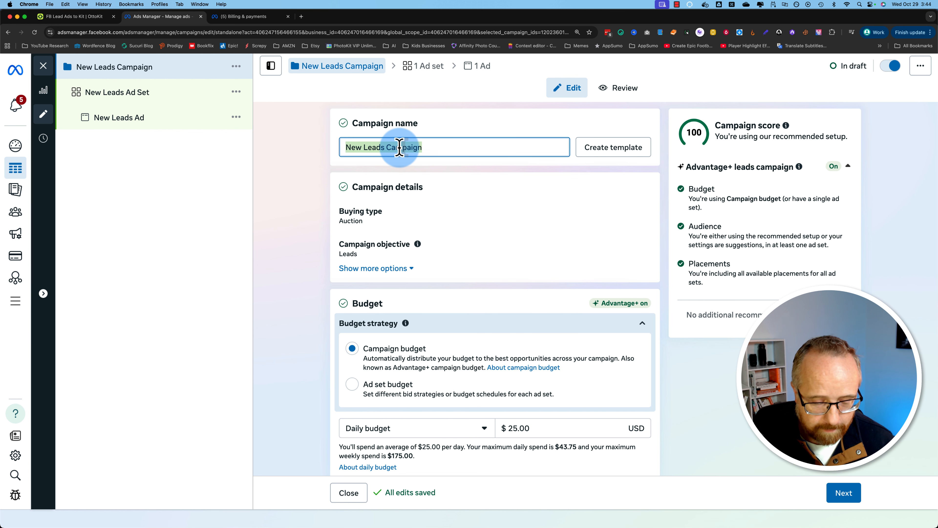
type("11-Point WP Security Checklist Download")
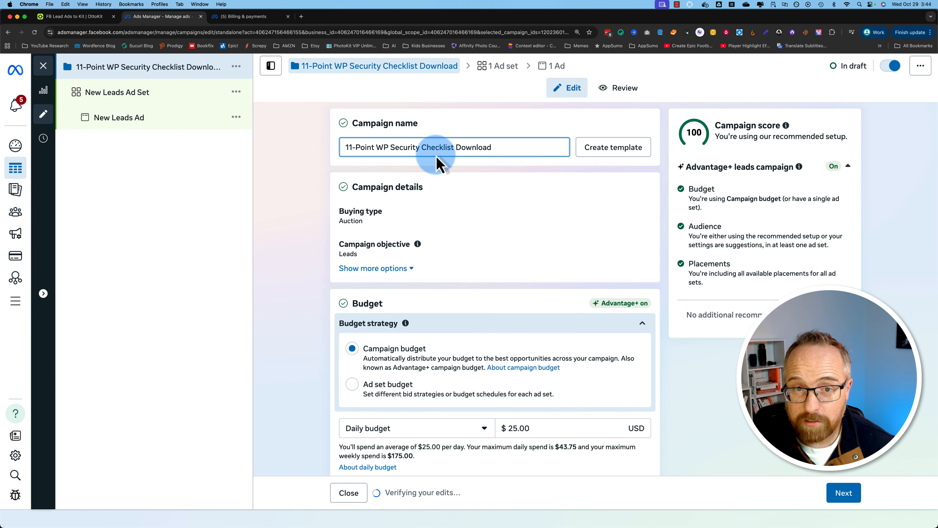
left_click_drag(506, 146, 279, 143)
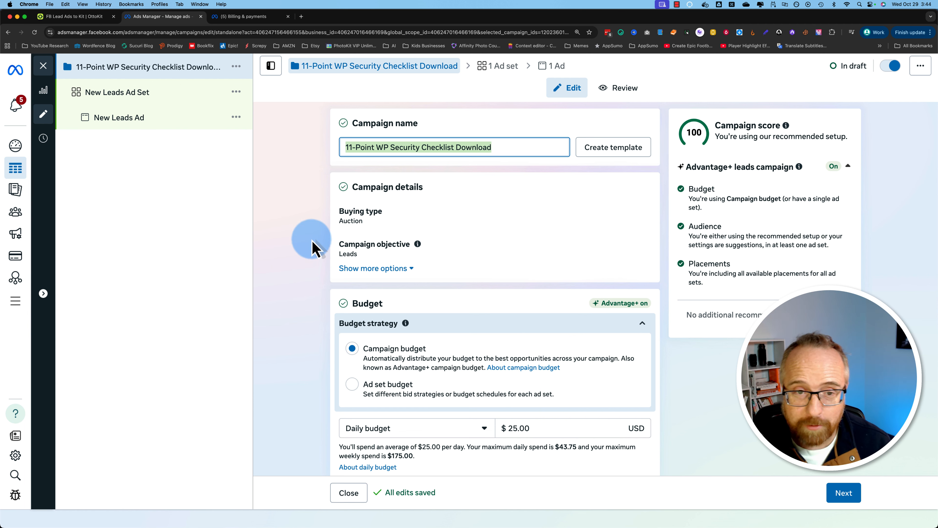
- Review the campaign's details, budget strategy, A/B test and Special Ad Categories settings, and continue to the ad set
scroll(300, 282, "down", 3)
scroll(301, 284, "up", 2)
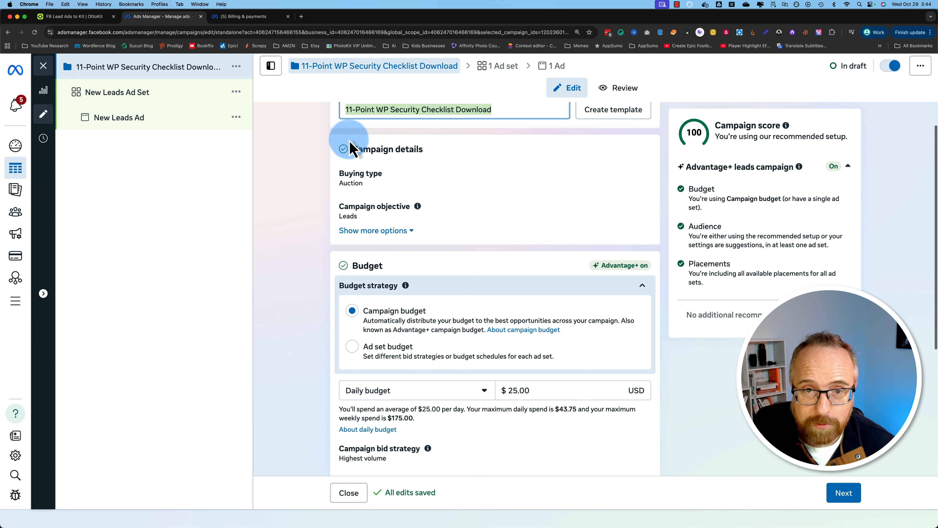
scroll(315, 320, "down", 1)
scroll(314, 322, "down", 1)
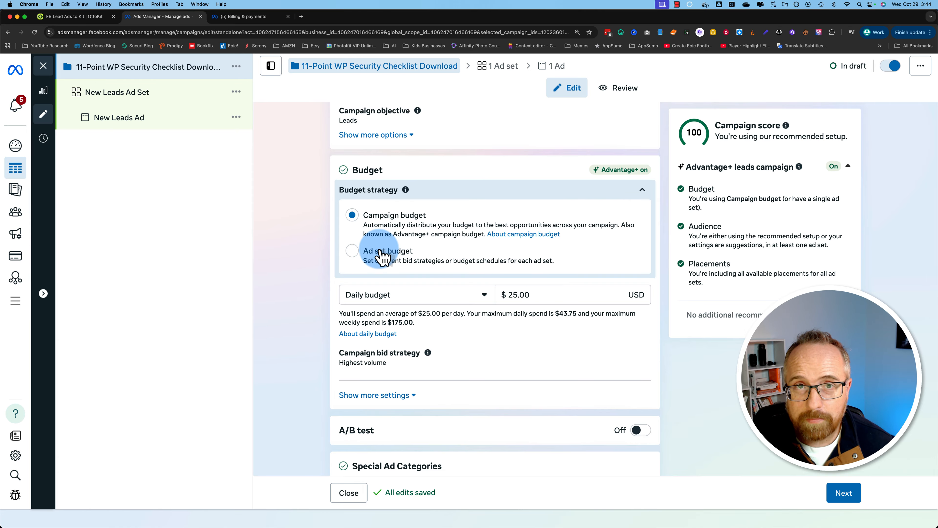
scroll(314, 333, "up", 1)
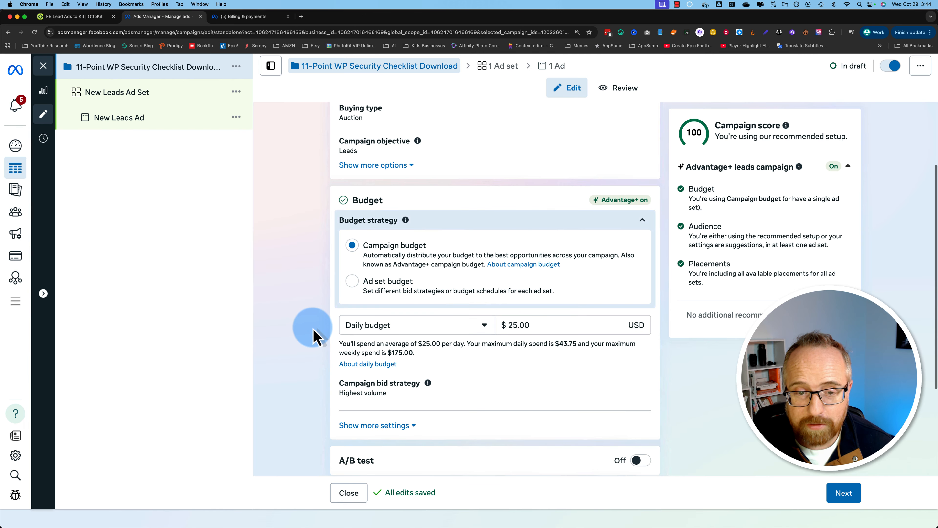
scroll(314, 336, "down", 2)
scroll(312, 333, "down", 2)
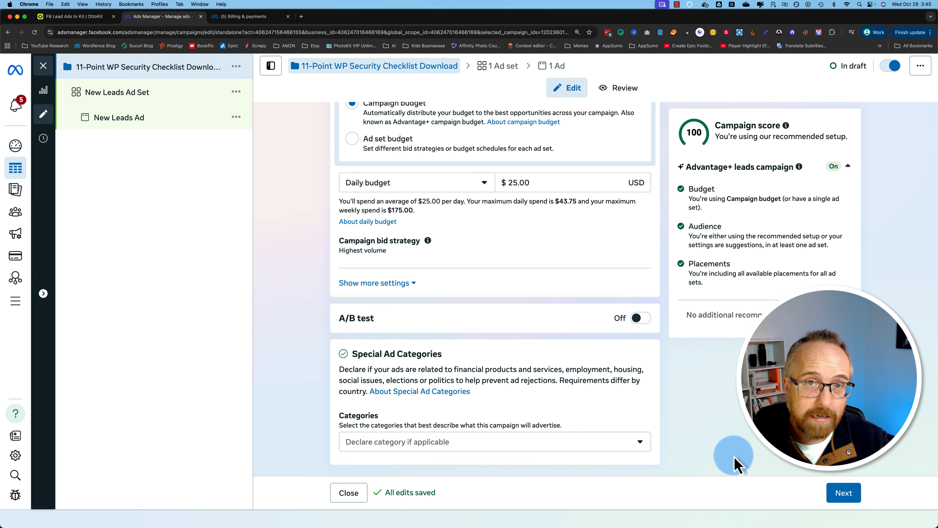
left_click(844, 493)
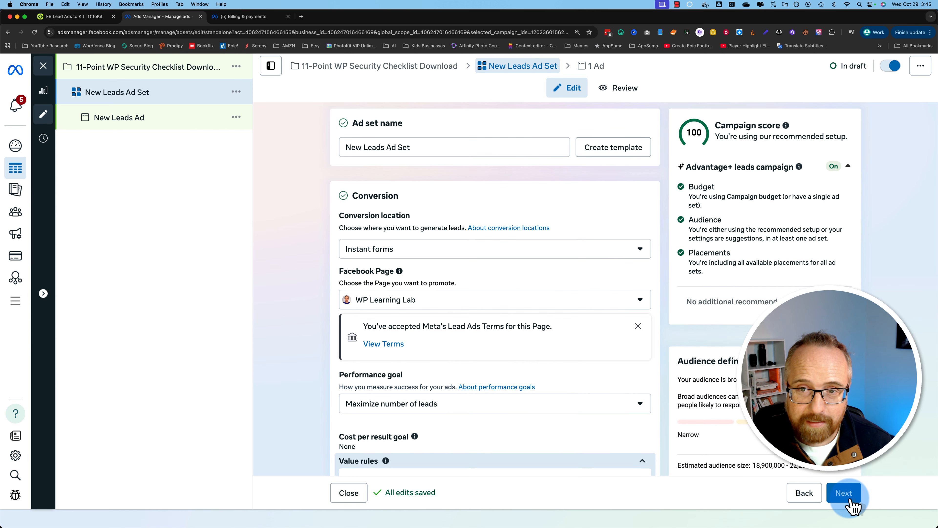
- Review the available conversion locations for the ad set, keeping Instant forms selected
left_click(382, 244)
scroll(366, 416, "down", 2)
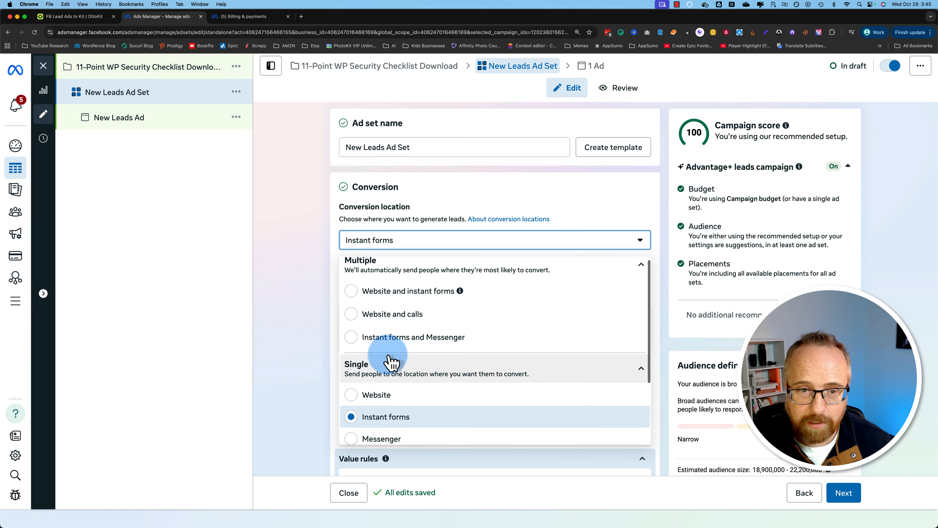
scroll(388, 360, "up", 2)
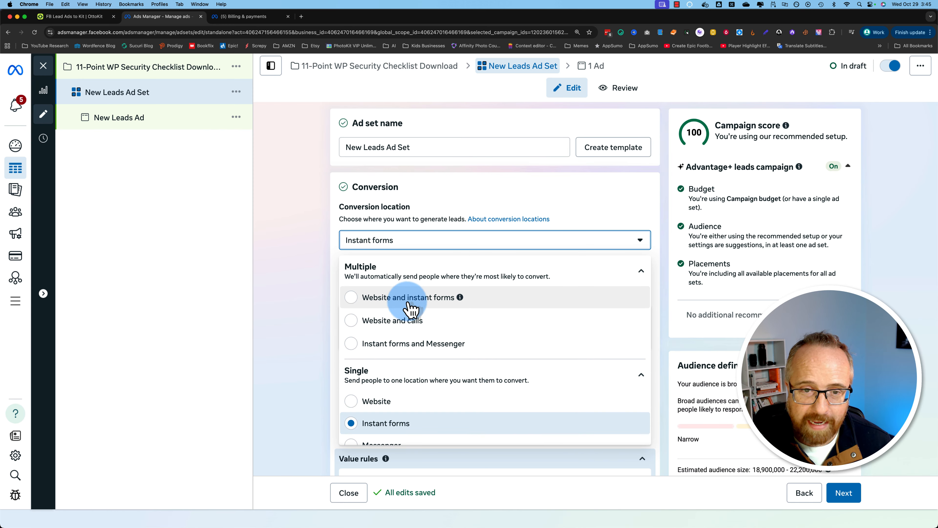
scroll(421, 312, "down", 1)
scroll(369, 318, "down", 2)
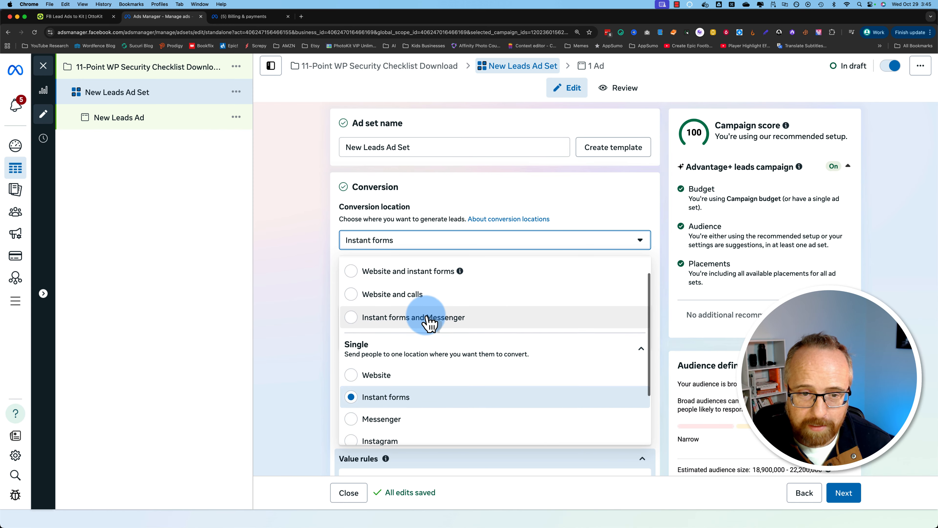
scroll(430, 321, "down", 5)
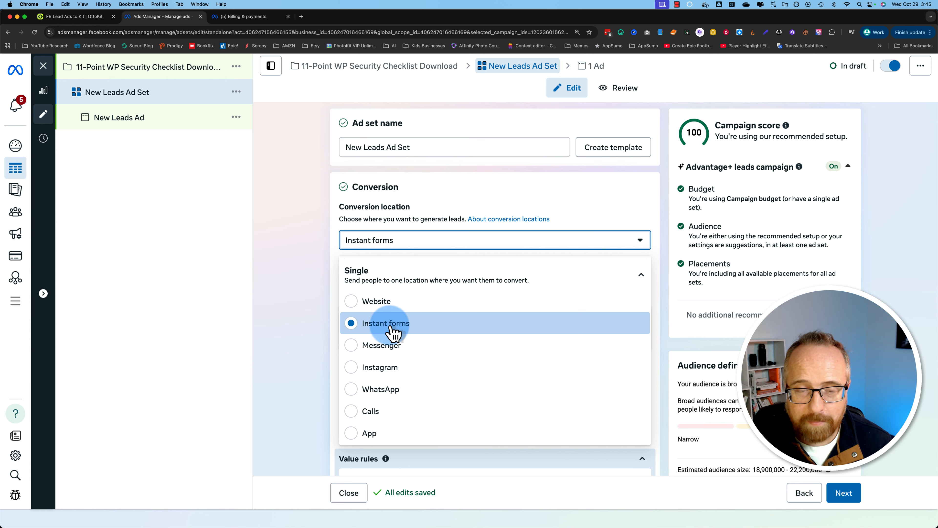
left_click(311, 317)
- Review the ad set's performance goal options, value rules, budget and schedule, audience and placement settings
scroll(384, 277, "down", 2)
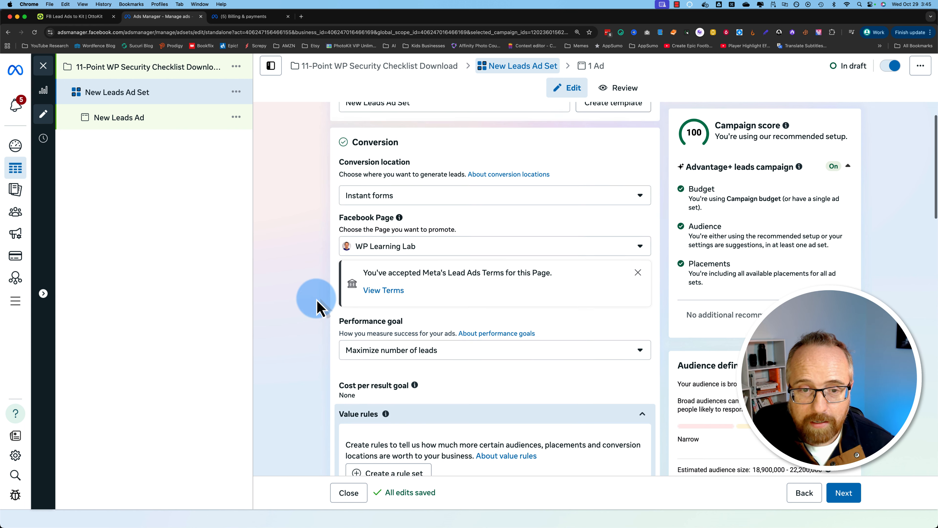
scroll(316, 292, "down", 5)
left_click(438, 240)
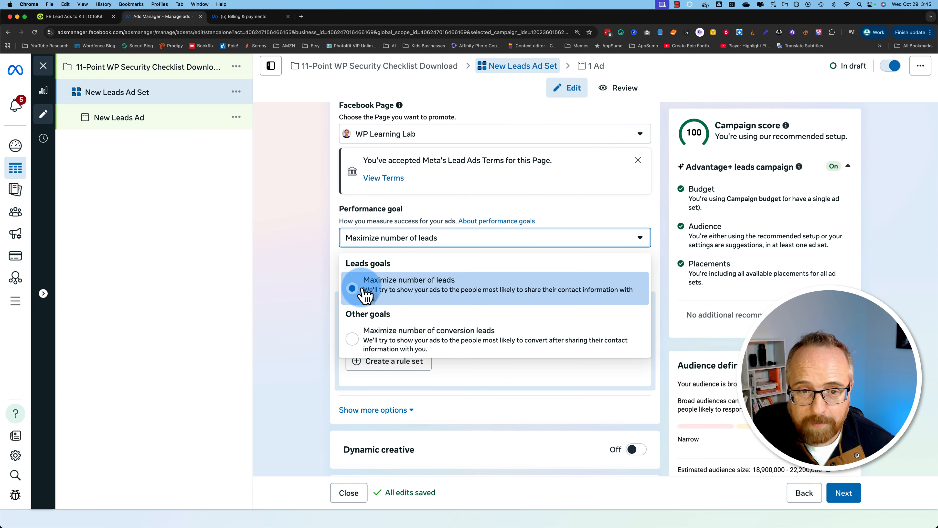
left_click(342, 297)
scroll(314, 303, "down", 10)
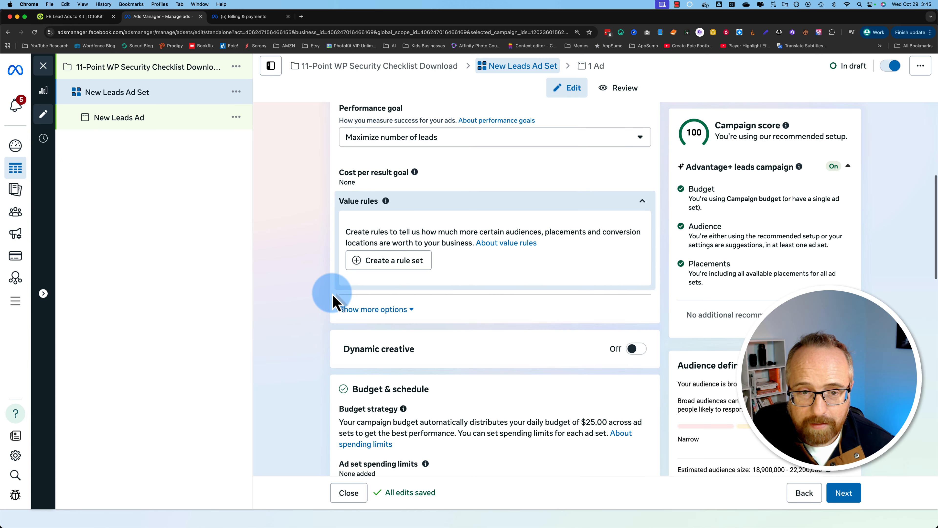
scroll(333, 302, "down", 4)
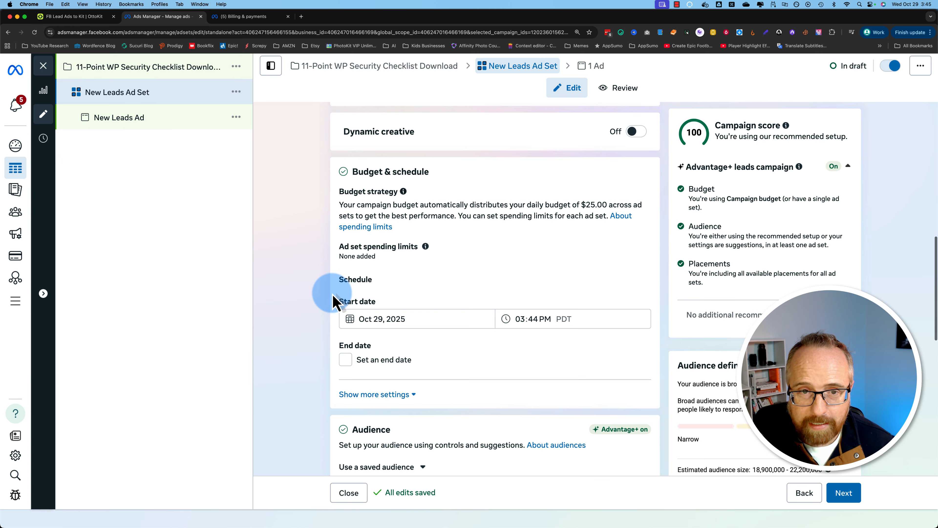
scroll(334, 301, "down", 17)
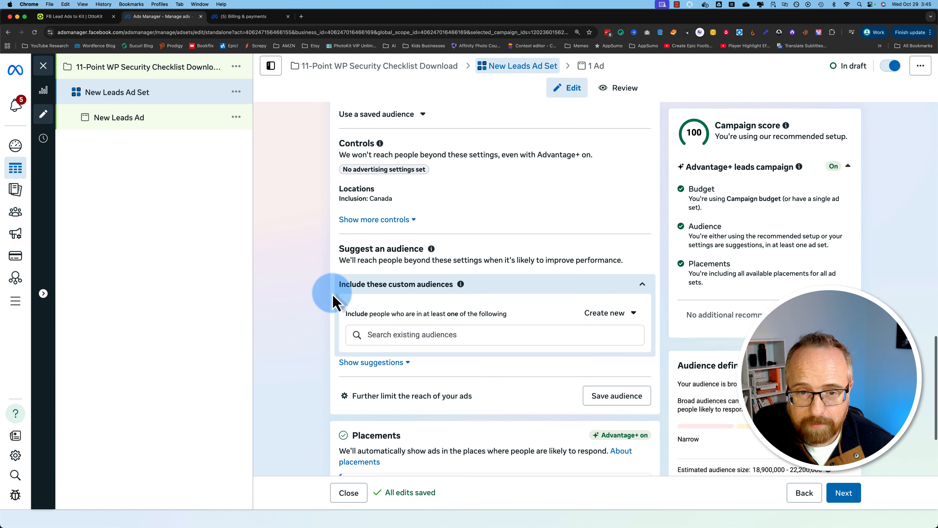
scroll(334, 301, "down", 1)
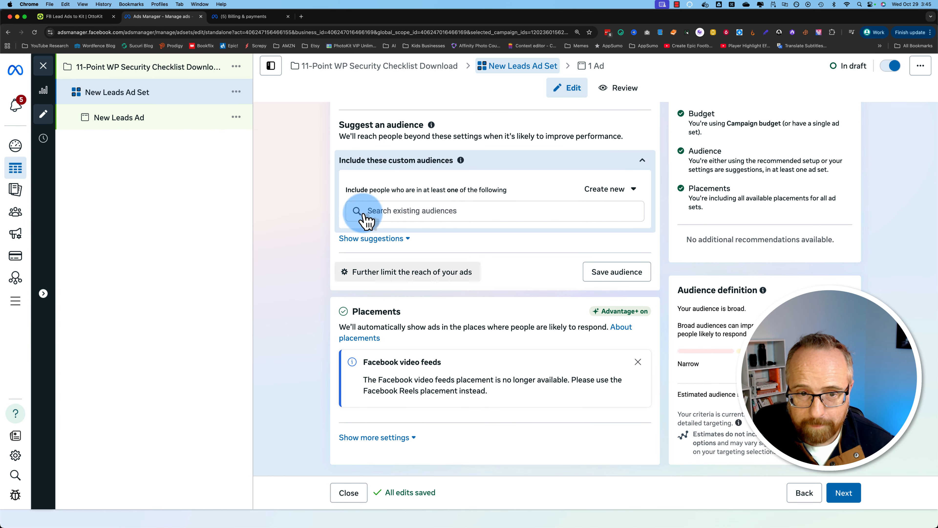
- Continue to the ad and start creating a new instant form for its destination
left_click(844, 494)
scroll(326, 266, "down", 4)
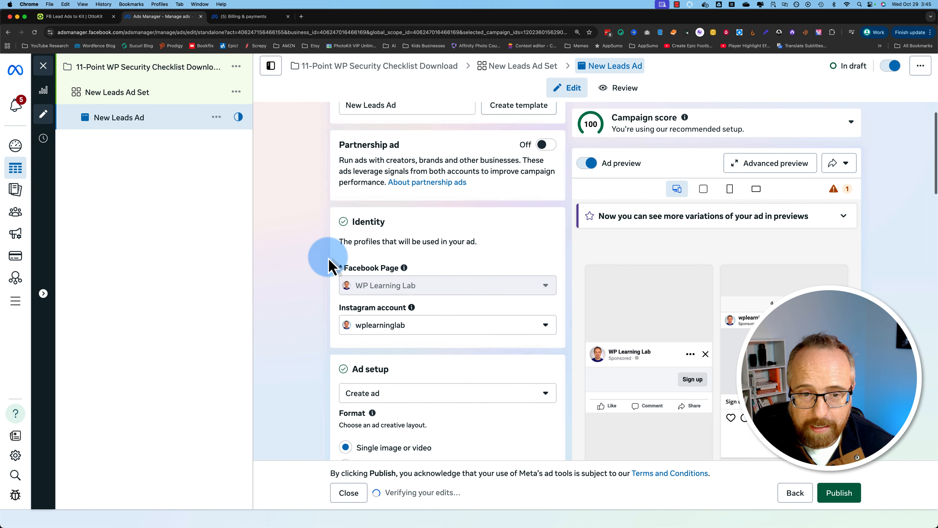
scroll(328, 265, "down", 10)
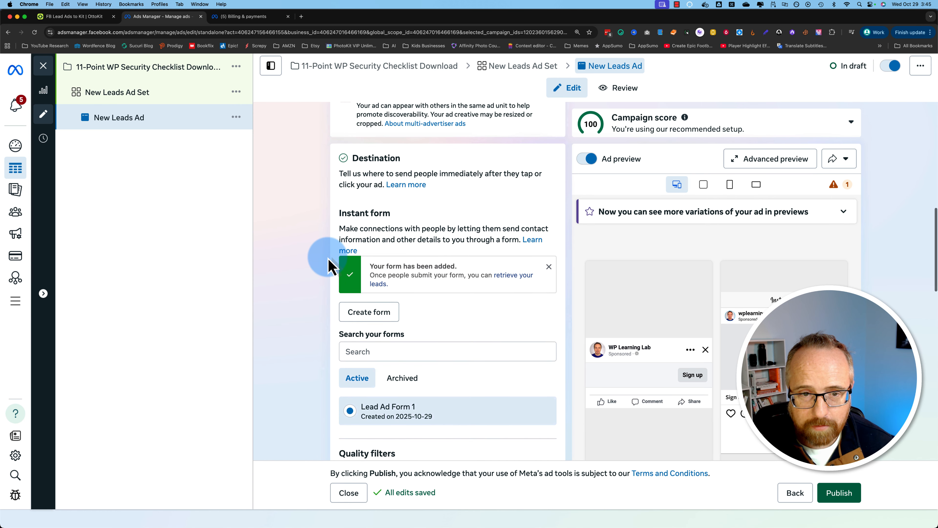
scroll(328, 263, "down", 2)
left_click(370, 246)
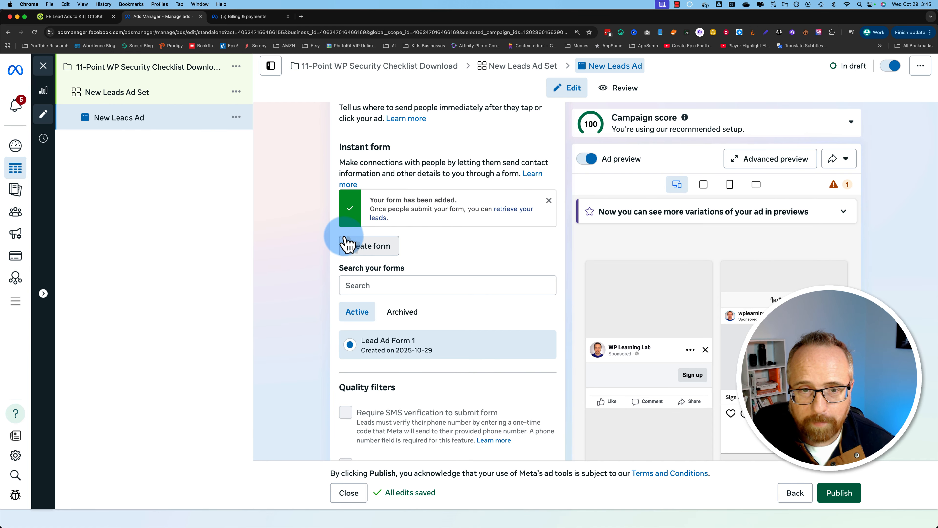
- Name the form "11-Point WP Security Checklist", keep the More volume type and Open sharing, and continue to the intro
triple_click(368, 228)
type("11-Point WP Security Checklist")
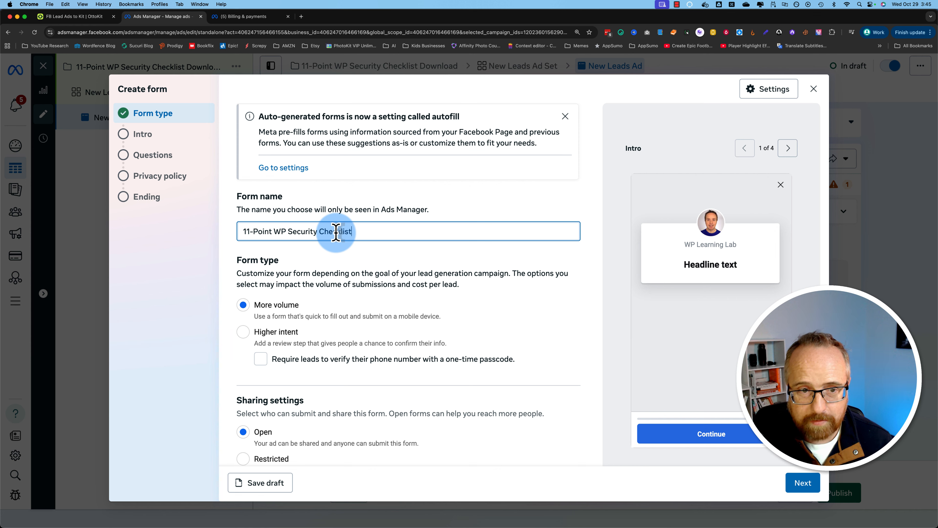
scroll(317, 237, "down", 1)
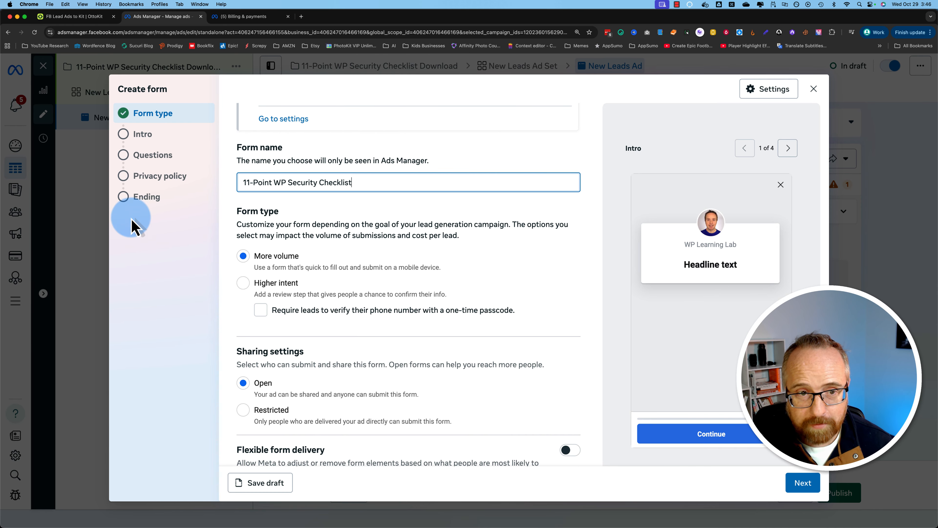
scroll(233, 318, "down", 1)
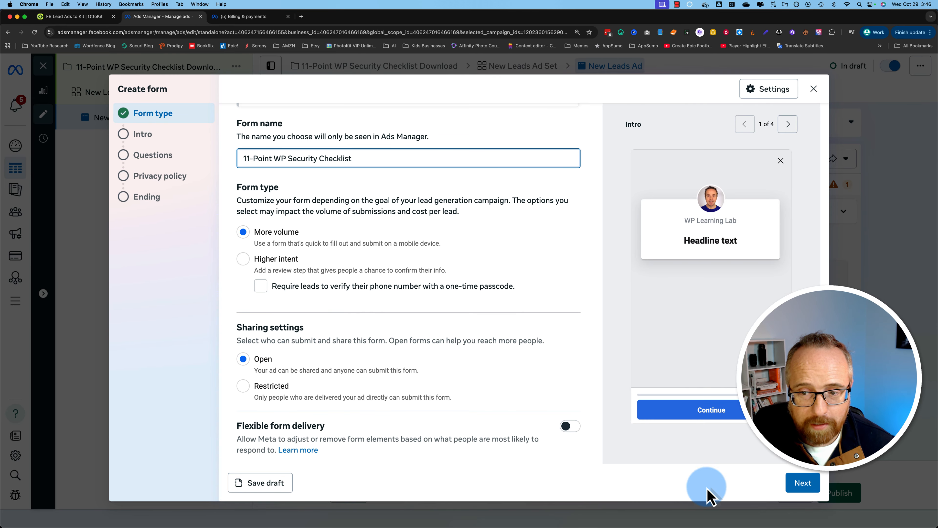
left_click(802, 487)
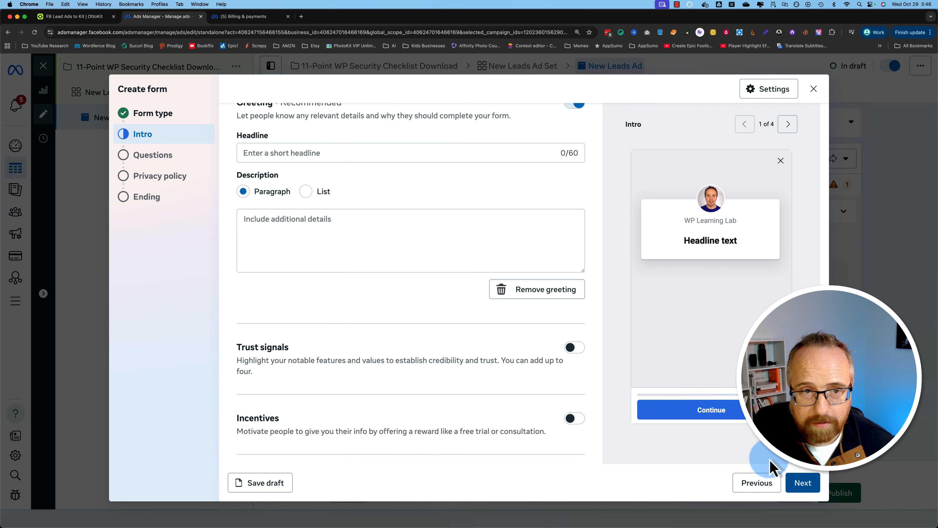
- Set the greeting headline to "Download the FREE 11-Point WP Security Checklist", reusing the text of the form name
left_click(273, 153)
type("Download the FREE")
left_click(739, 483)
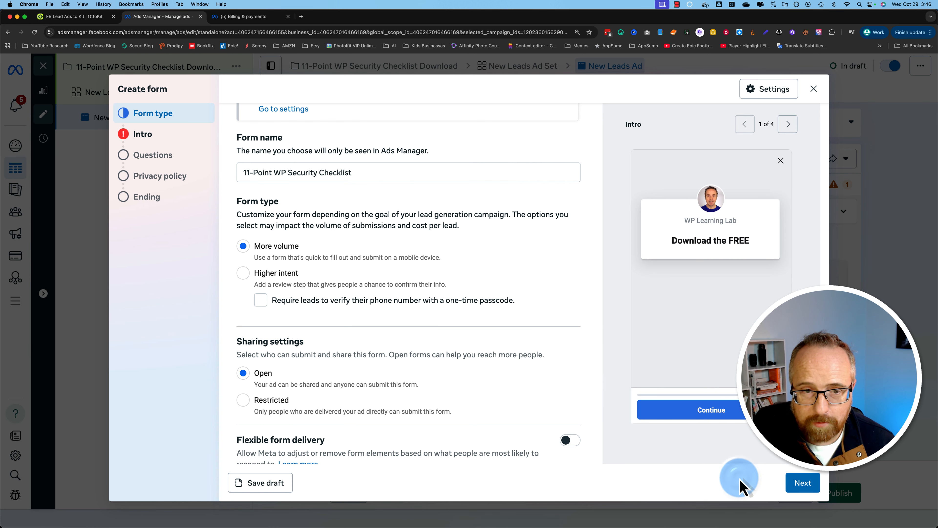
triple_click(317, 173)
key("super+c")
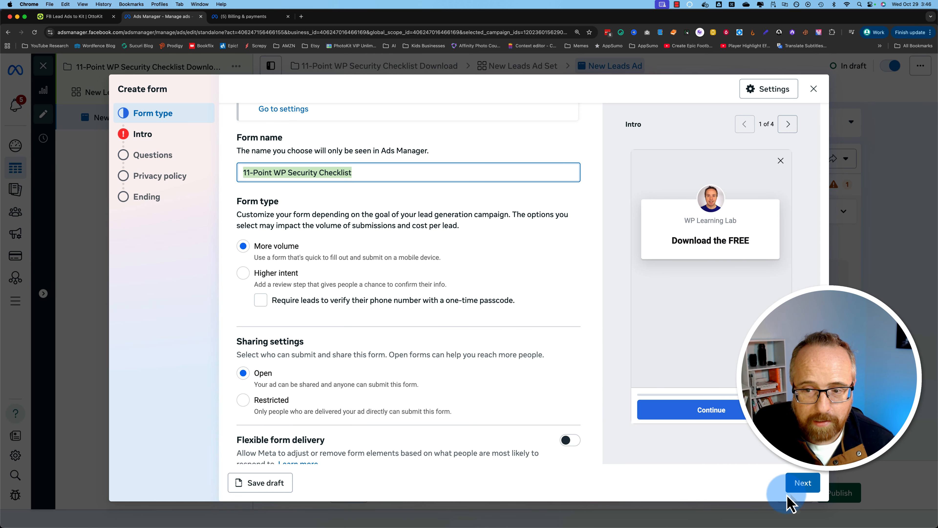
left_click(803, 482)
left_click(314, 170)
key("super+v")
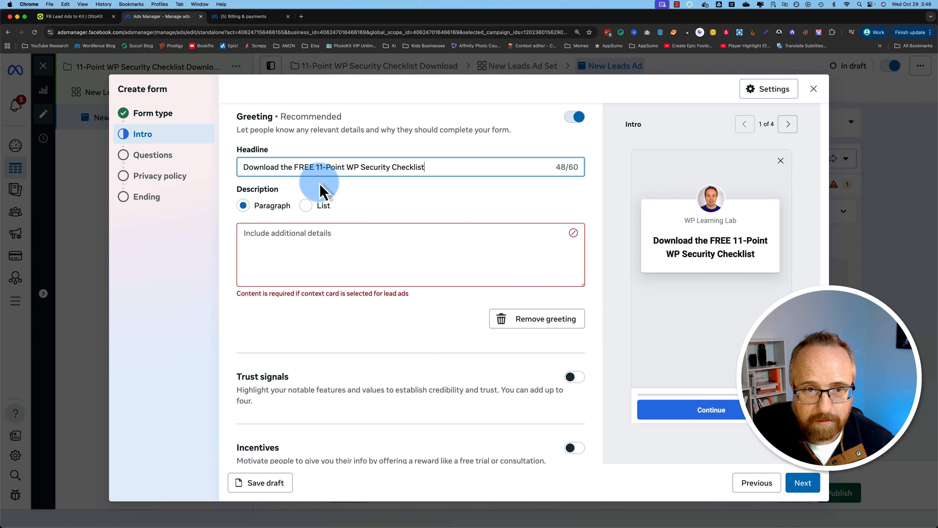
- Enter the greeting description "Just tell me where you want me to send it!" as a paragraph
left_click(408, 205)
left_click(360, 231)
type("Just tell me where you want me to send it!")
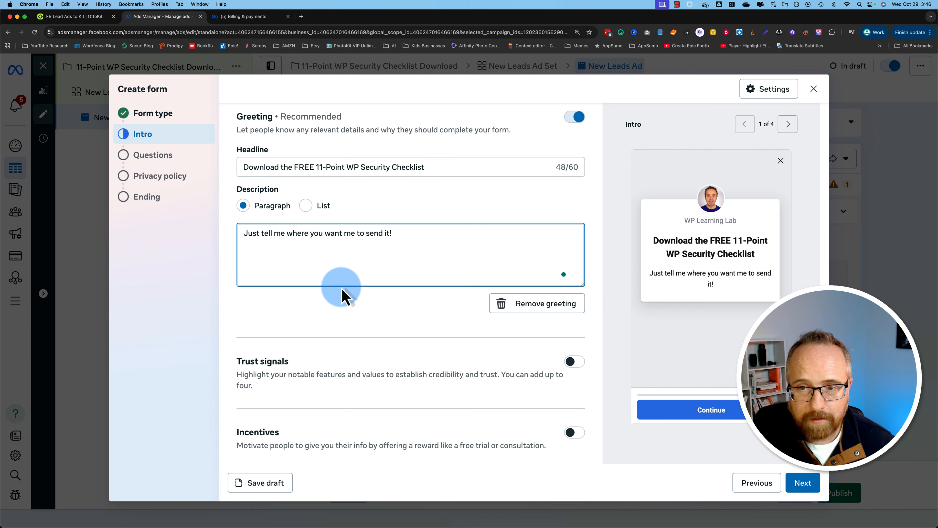
- Enable trust signals, add 10+ years in business, Family-owned, Replies within 24 hours and Budget-friendly, and continue to the questions
scroll(363, 329, "down", 5)
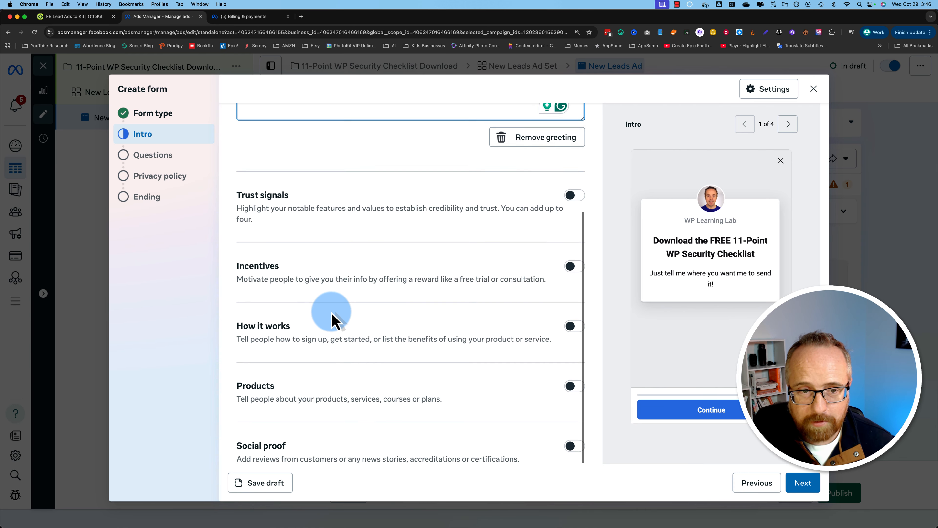
left_click(575, 195)
left_click(315, 259)
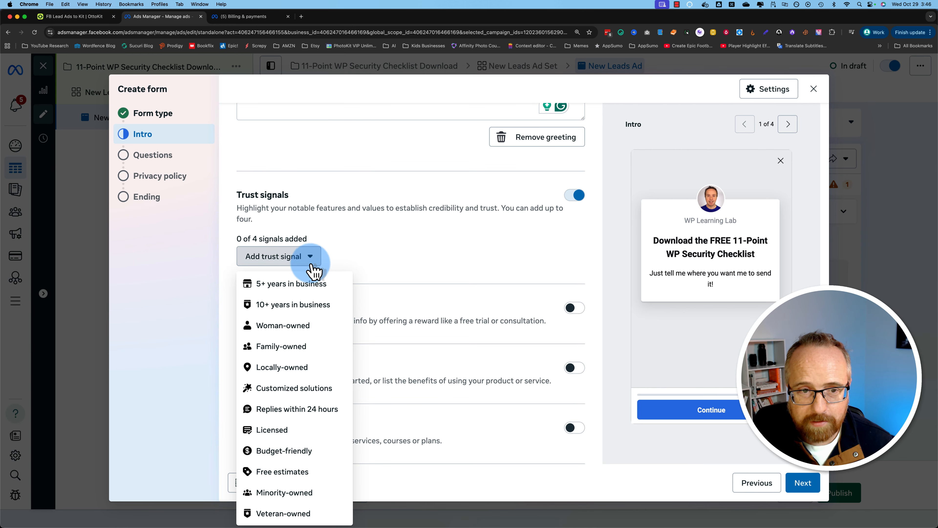
left_click(307, 304)
left_click(309, 283)
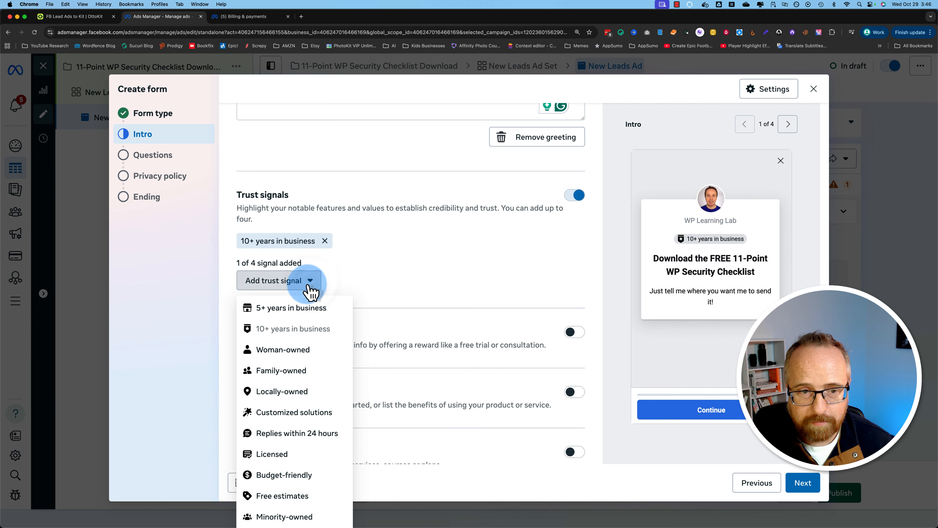
left_click(303, 370)
left_click(304, 285)
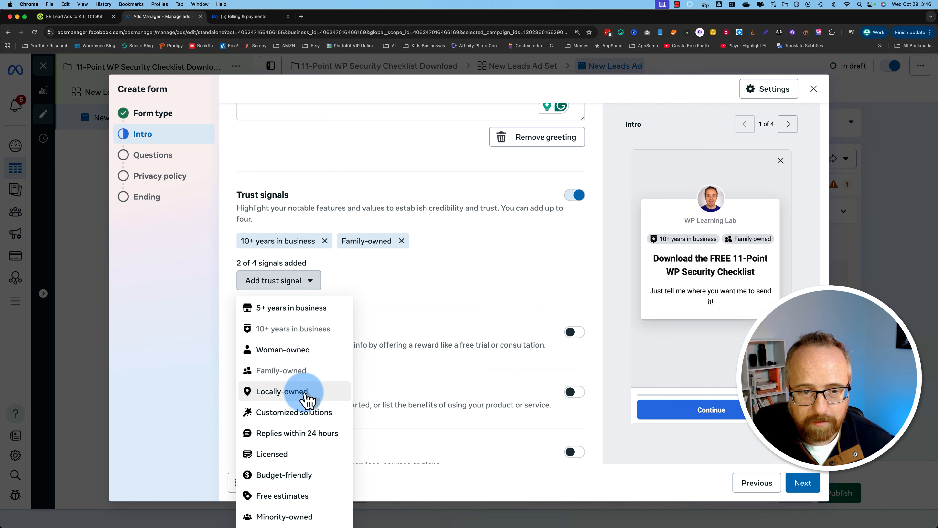
left_click(269, 437)
left_click(317, 281)
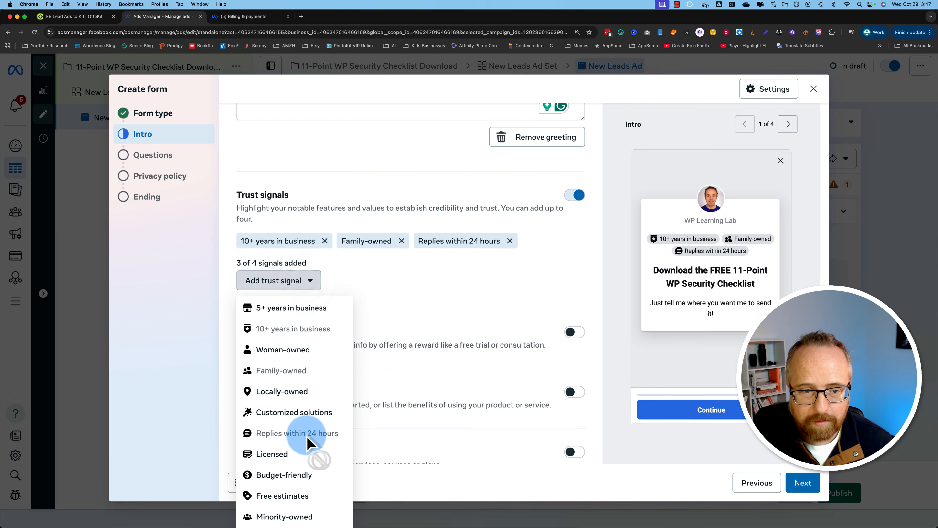
left_click(287, 475)
scroll(522, 340, "down", 5)
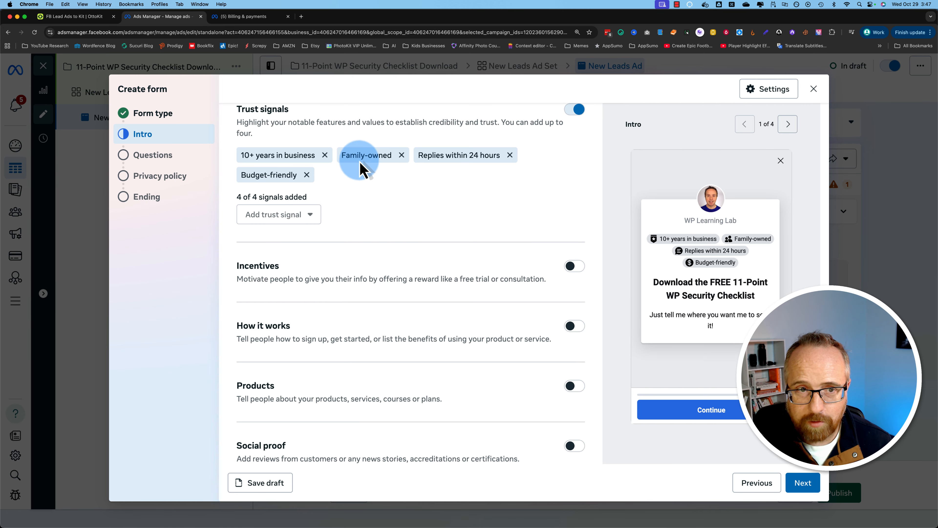
left_click(804, 483)
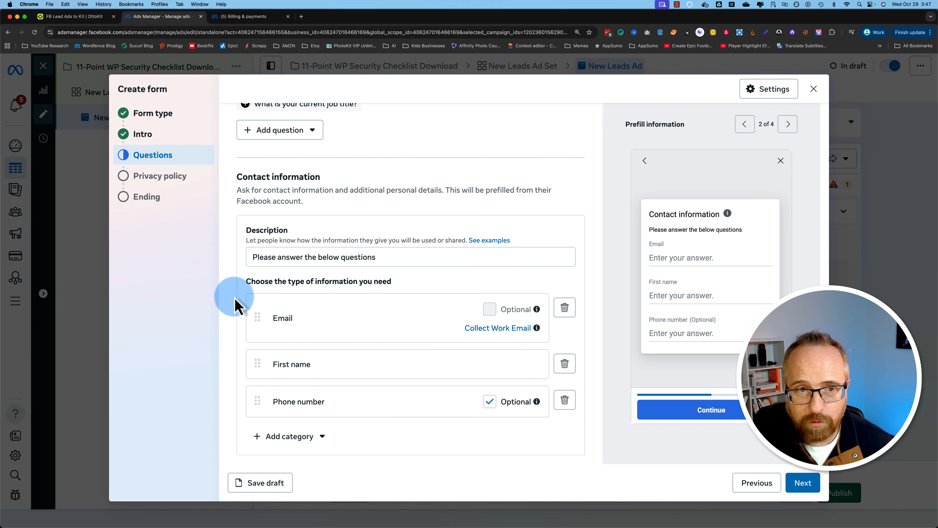
- Move First name above Email in the contact information and remove the Phone number field
scroll(235, 306, "up", 2)
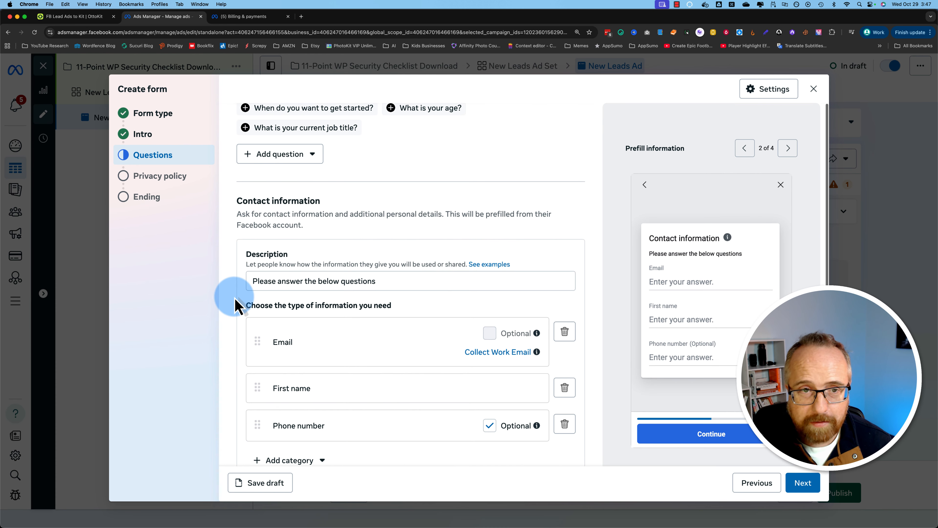
scroll(235, 306, "down", 2)
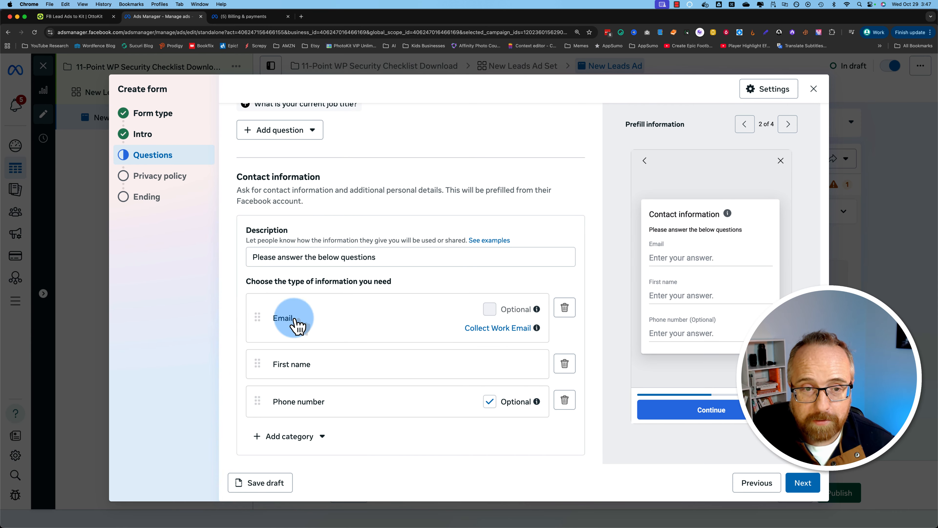
left_click_drag(257, 364, 258, 306)
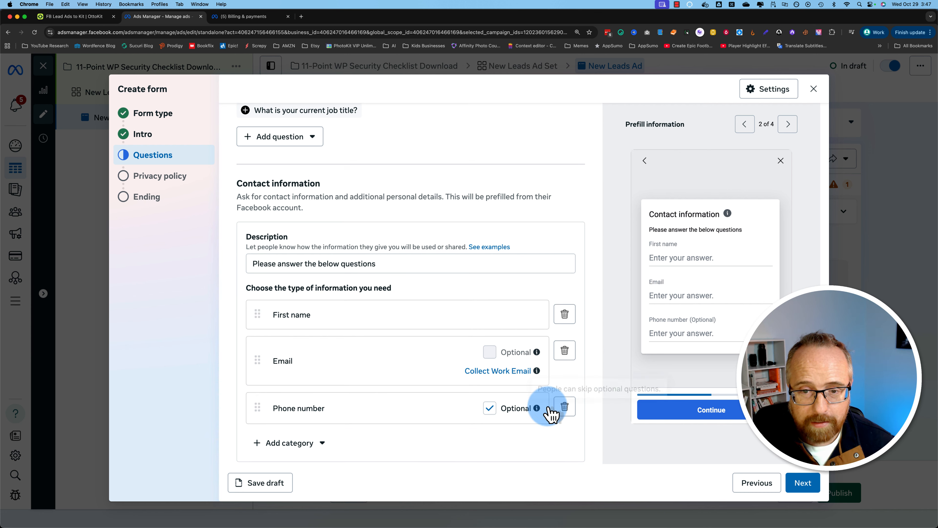
left_click(564, 407)
- Change the contact information description to "Please enter your name and best email below:"
left_click(331, 298)
triple_click(332, 298)
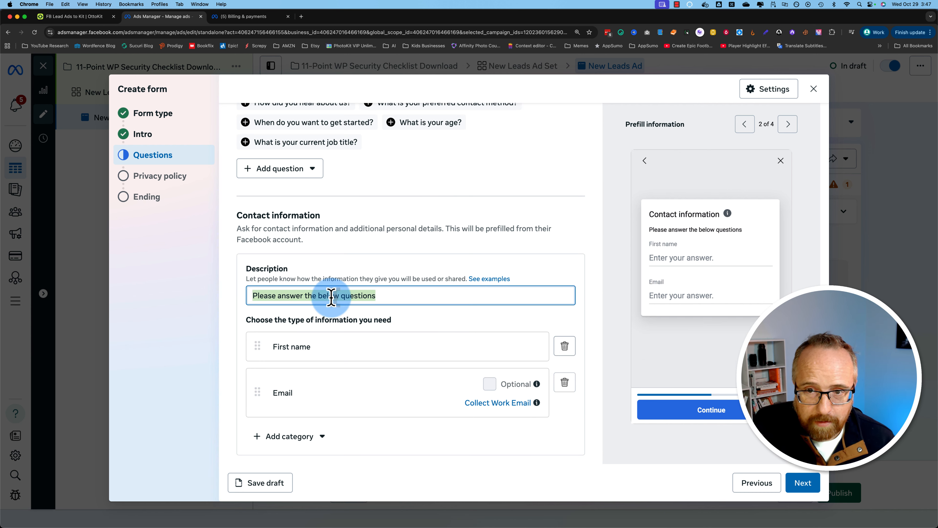
type("Plea")
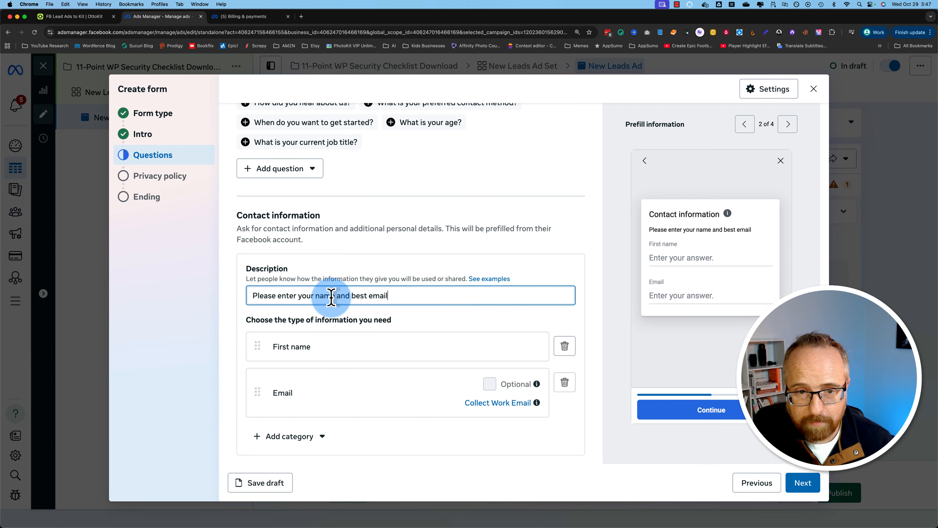
type("ow:")
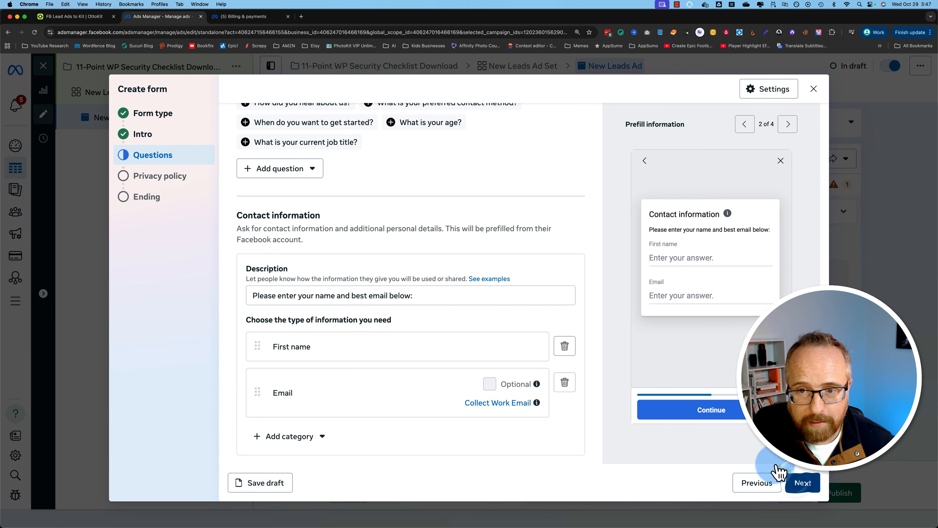
left_click(781, 475)
left_click_drag(391, 154, 238, 158)
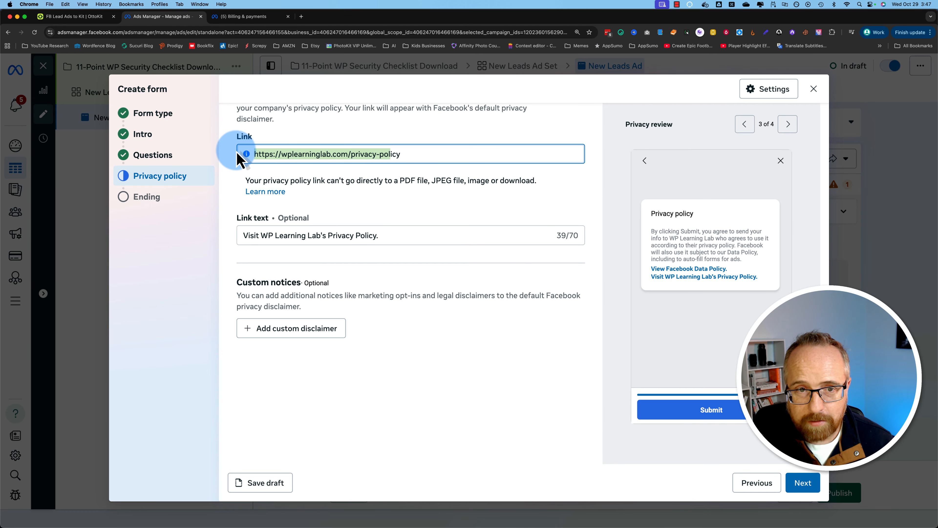
left_click(396, 161)
left_click(481, 374)
left_click(793, 488)
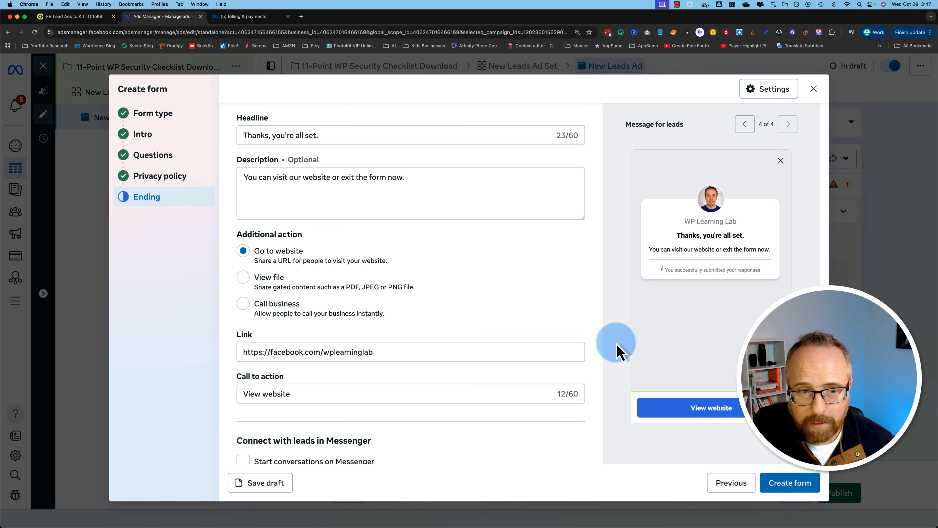
- Review the form preview pages from the intro through contact information and privacy review to the message for leads
left_click(747, 124)
left_click(747, 124)
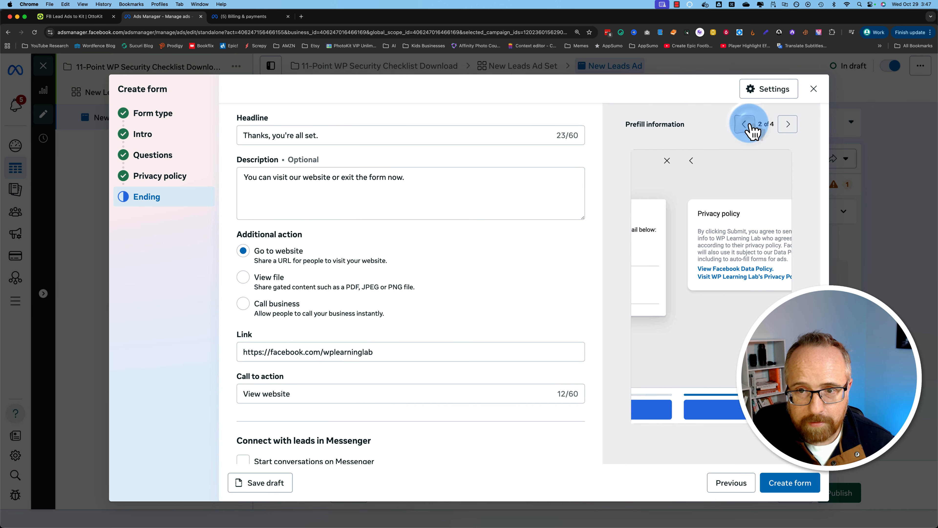
left_click(747, 125)
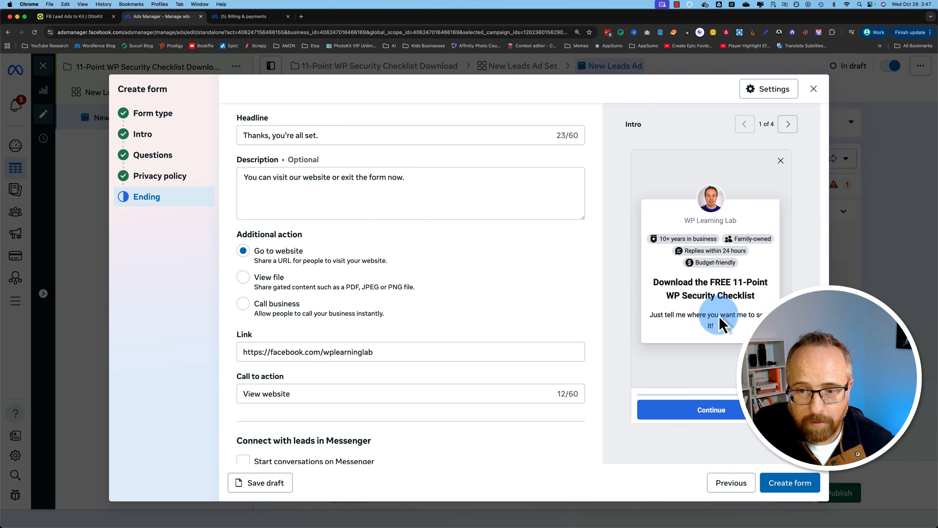
left_click(789, 125)
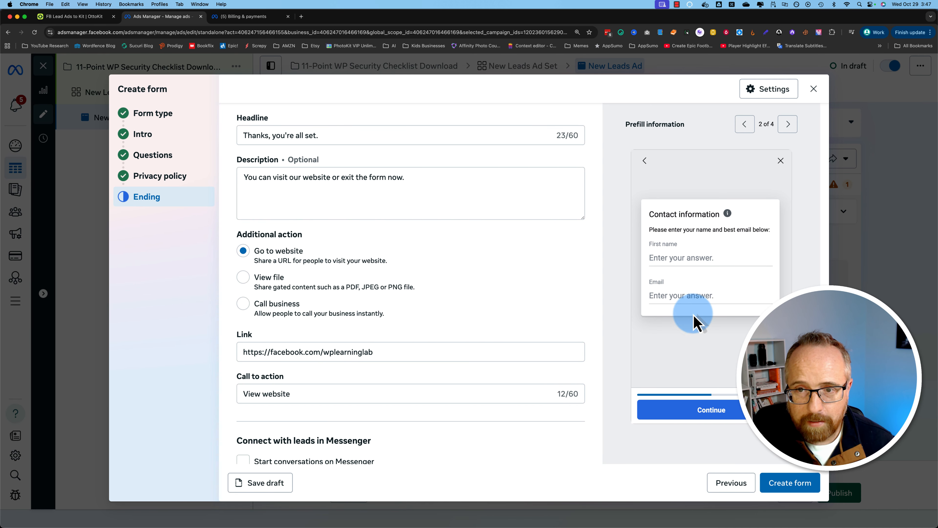
left_click(789, 125)
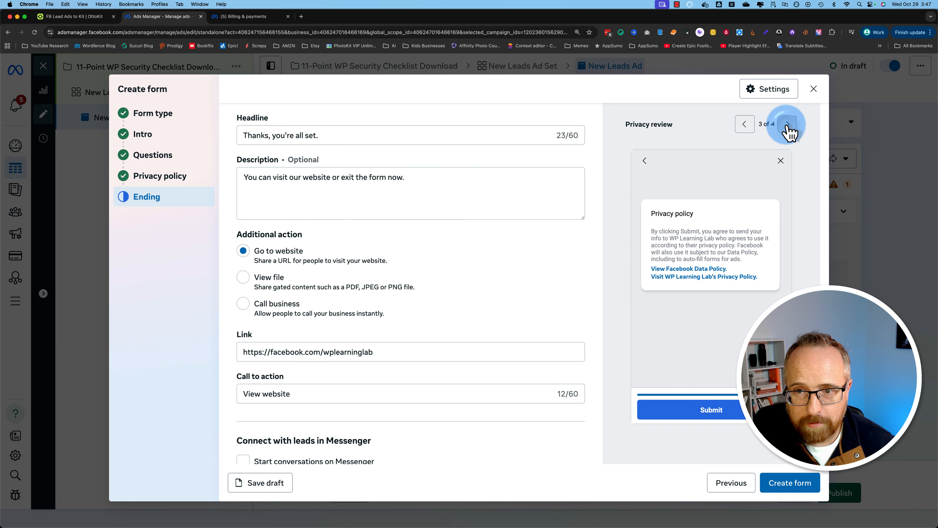
left_click(788, 124)
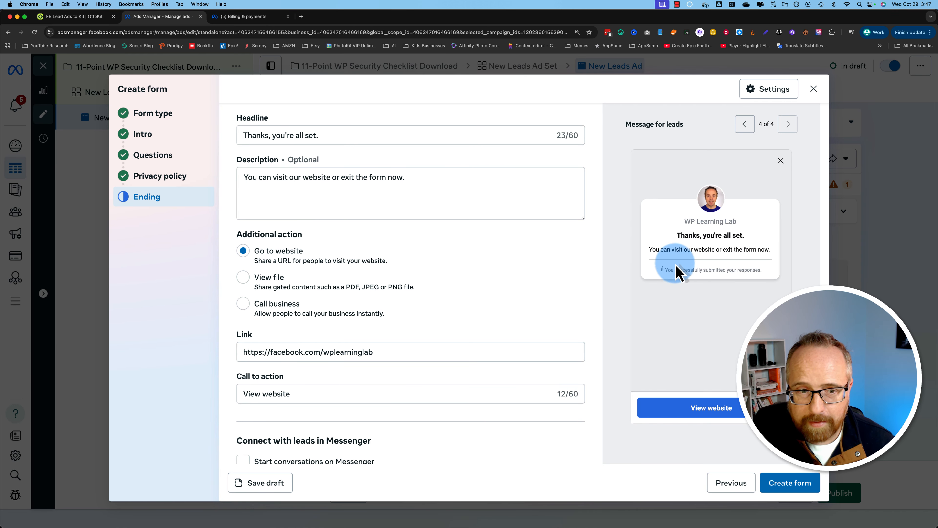
- Set the ending's additional action to View file and upload 11-point-security-checklist.pdf as its media
scroll(562, 325, "down", 2)
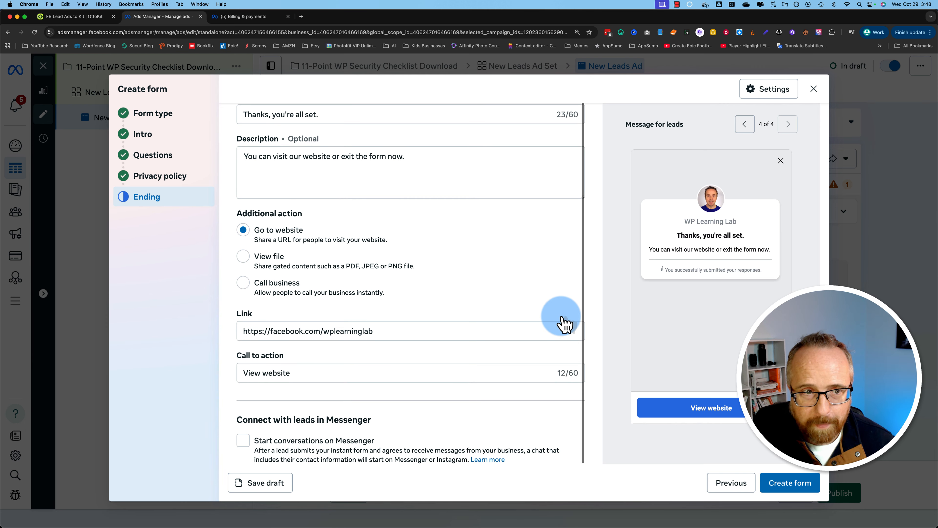
scroll(562, 320, "up", 1)
scroll(485, 342, "down", 1)
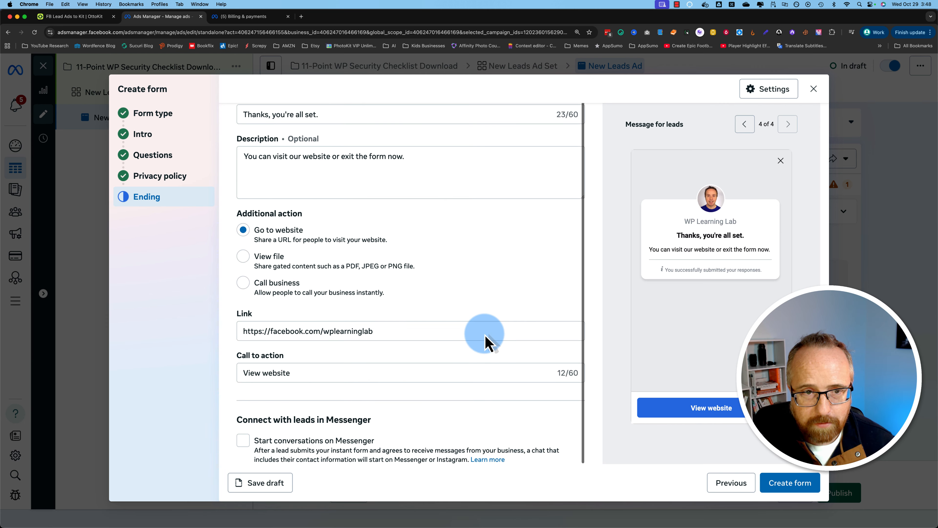
left_click(244, 257)
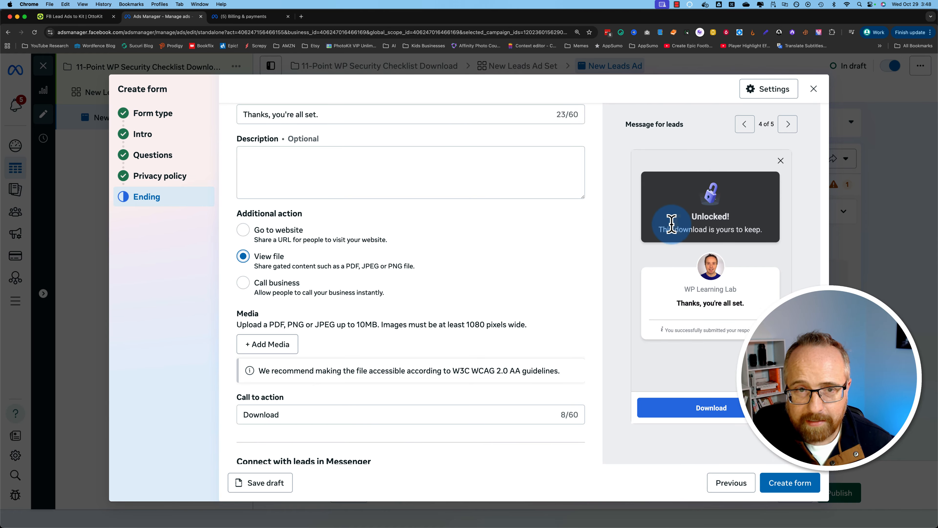
left_click(553, 330)
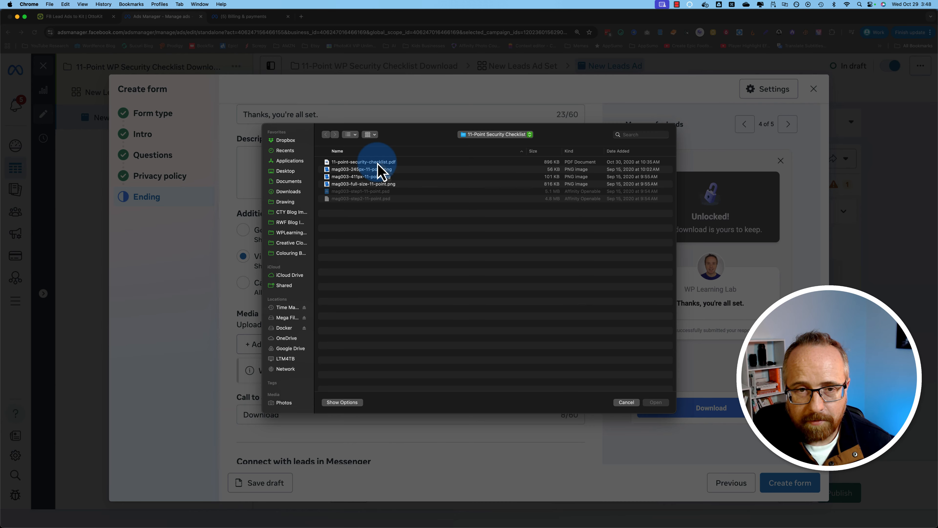
double_click(377, 163)
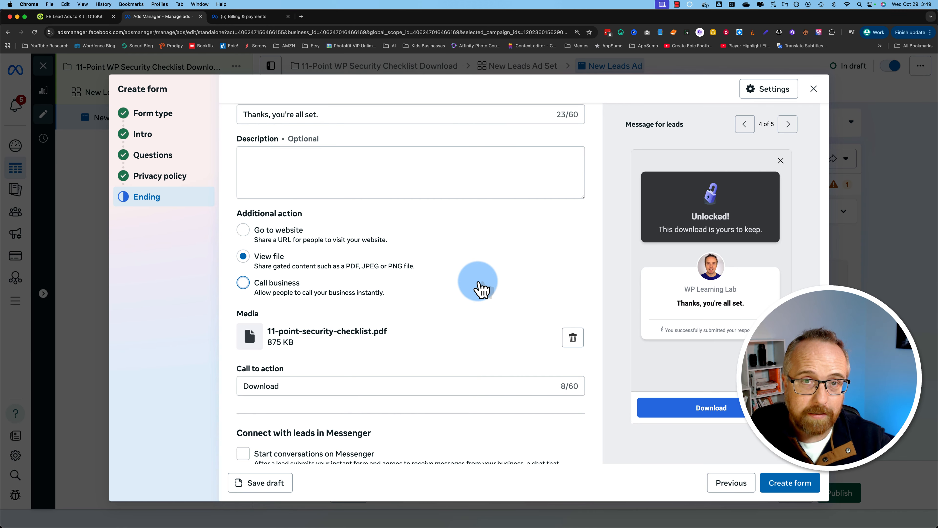
- Enable Start conversations on Messenger for leads who submit the form
scroll(310, 381, "up", 1)
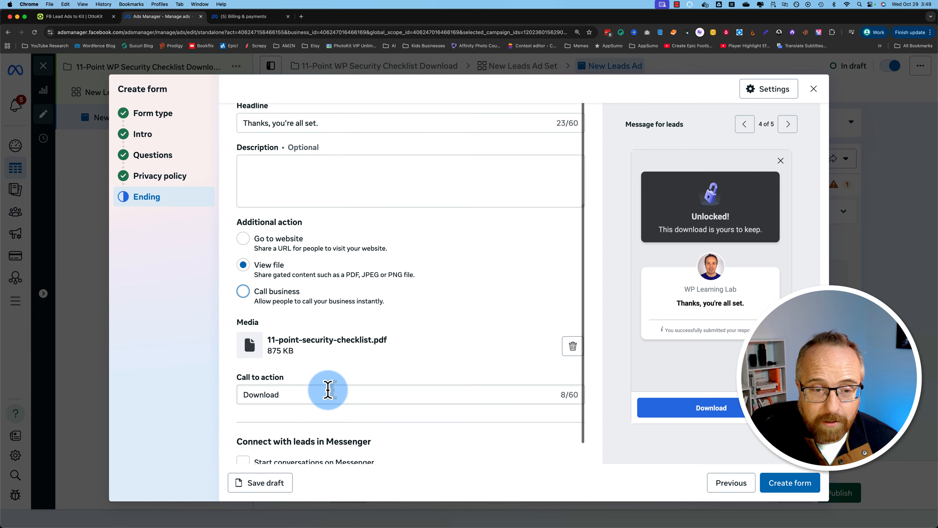
scroll(329, 388, "down", 2)
left_click(243, 441)
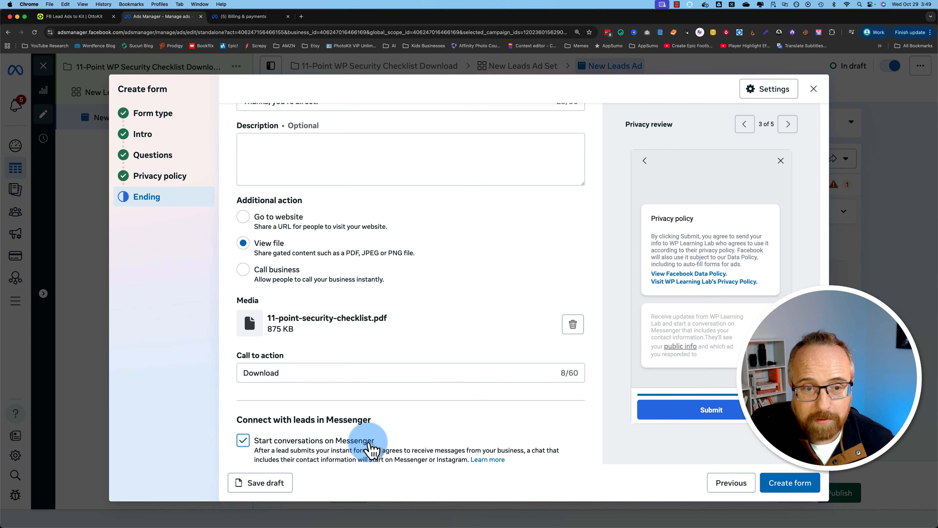
- Create the instant form and publish the New Leads Ad
left_click(790, 483)
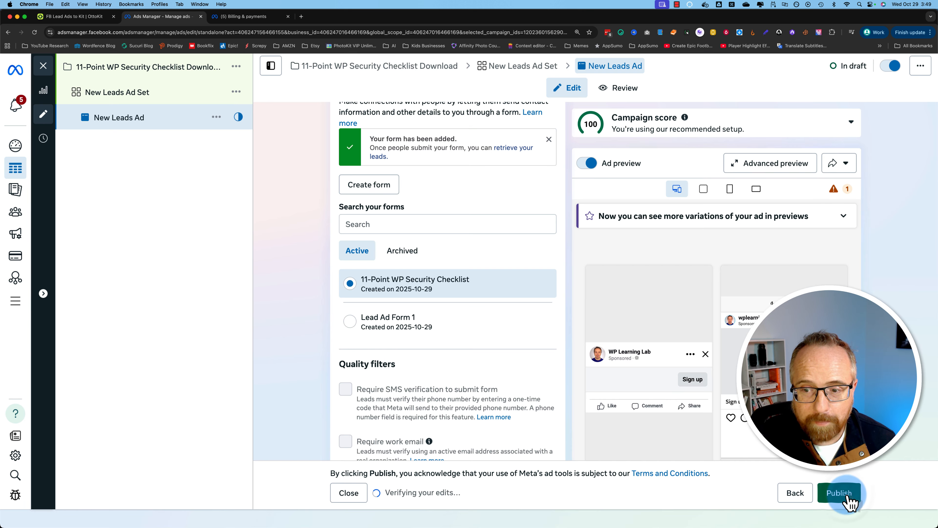
left_click(840, 493)
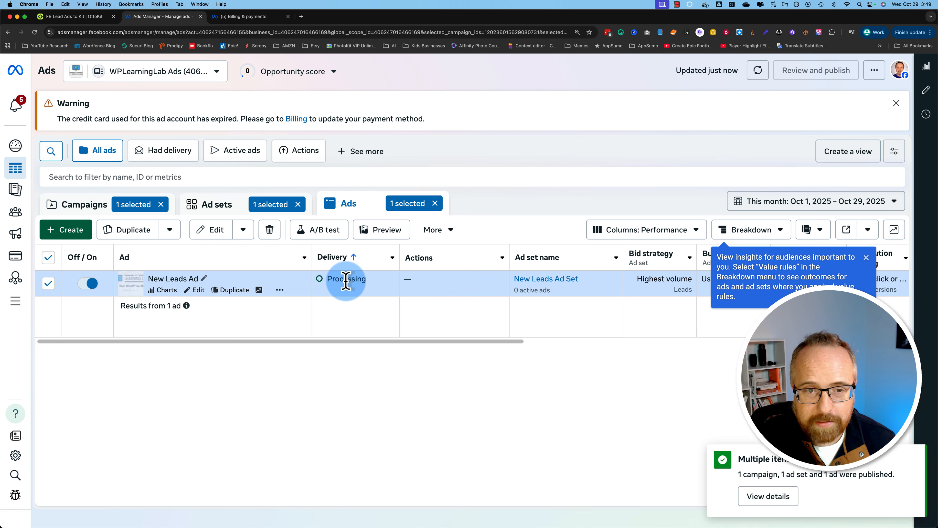
- In OttoKit, set the Facebook Lead Ads trigger's form to 11-Point WP Security Checklist and save it with newly fetched test data
left_click(76, 17)
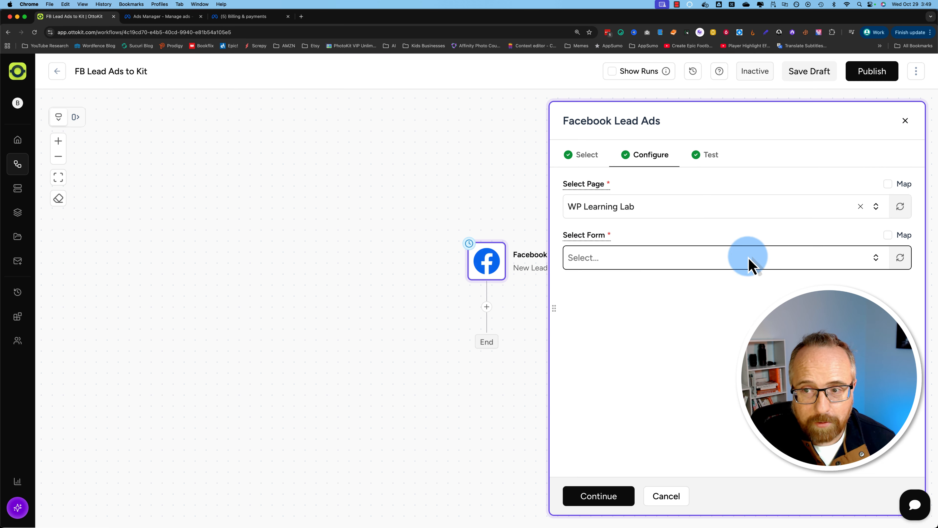
left_click(708, 262)
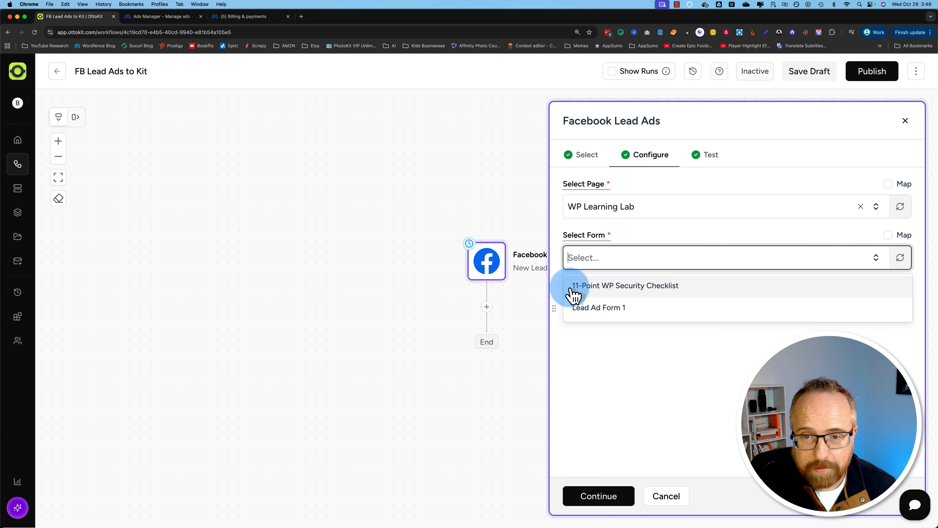
left_click(660, 292)
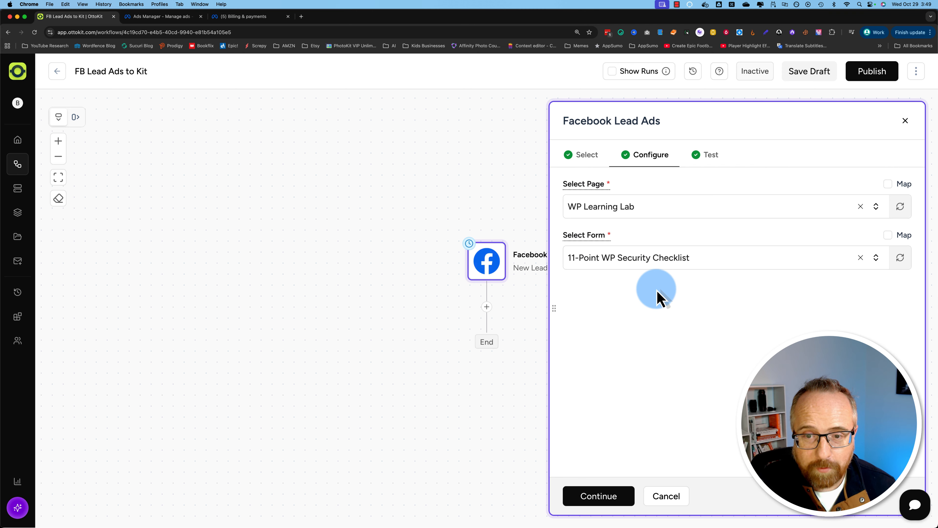
left_click(608, 501)
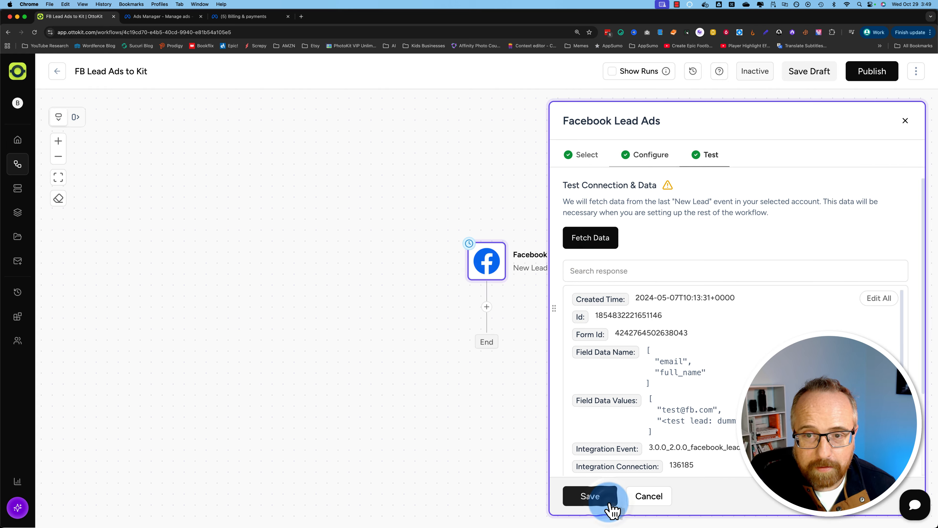
left_click(591, 244)
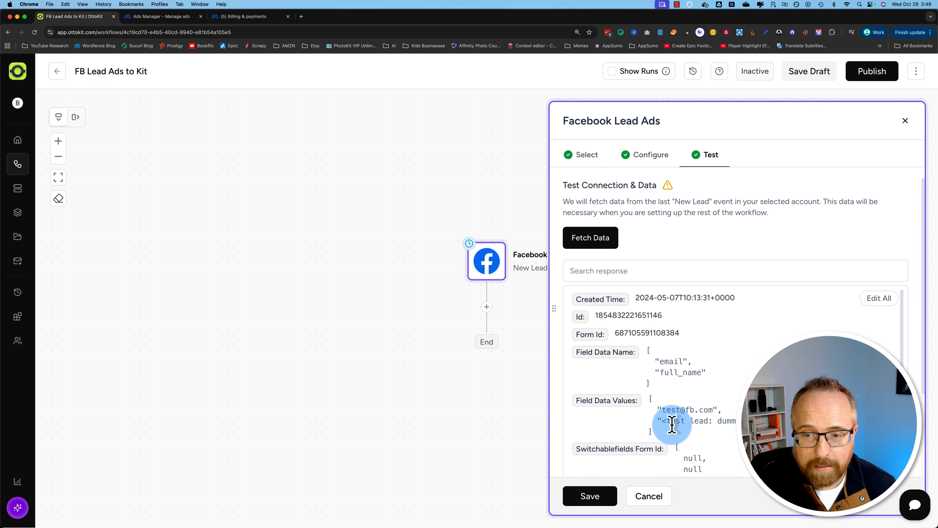
left_click(590, 497)
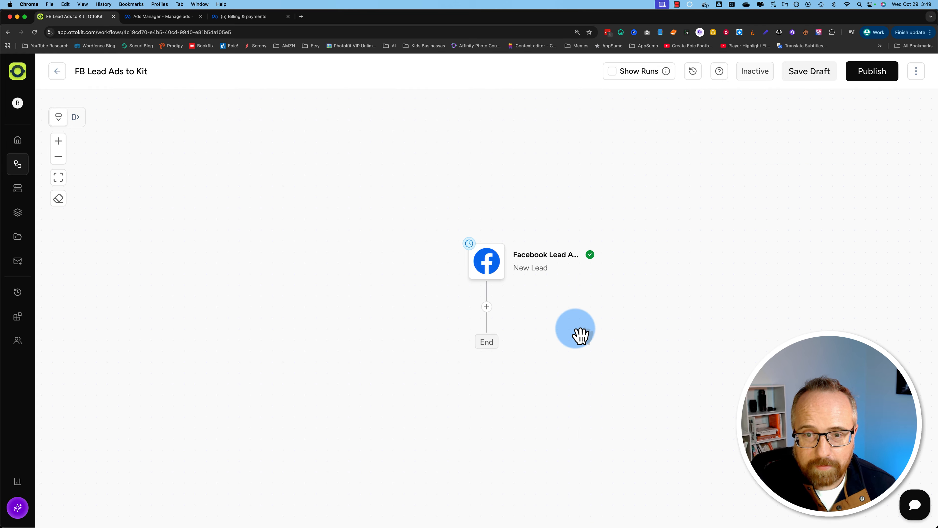
- Add a Kit (formerly ConvertKit) action after the Facebook Lead Ads trigger
mouse_move(408, 227)
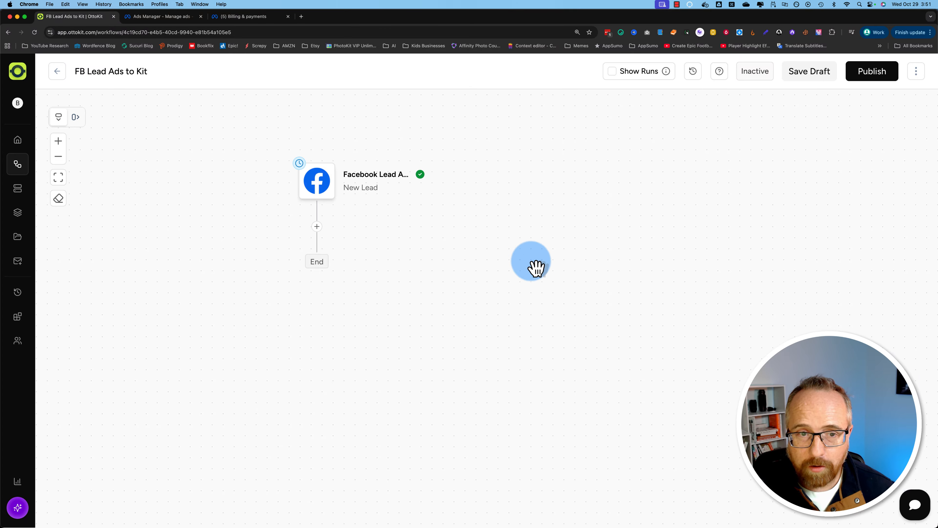
left_click(317, 227)
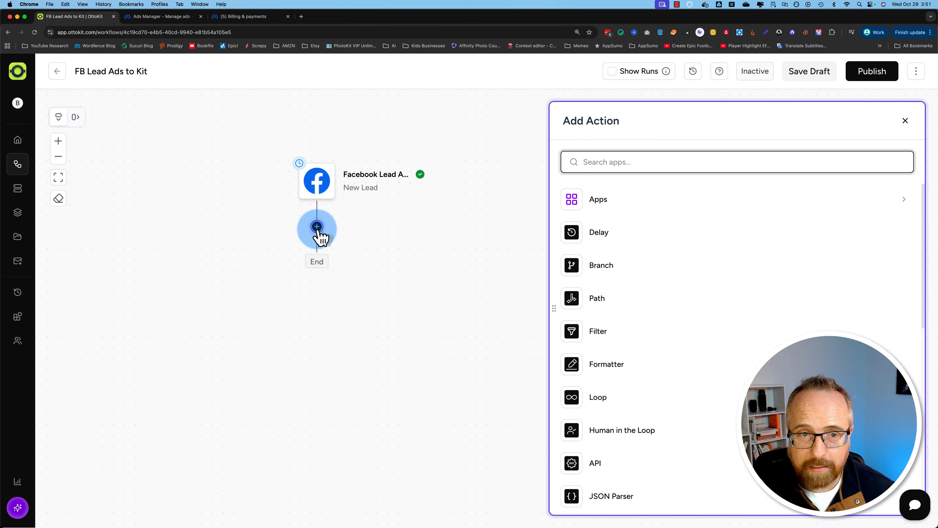
left_click(619, 165)
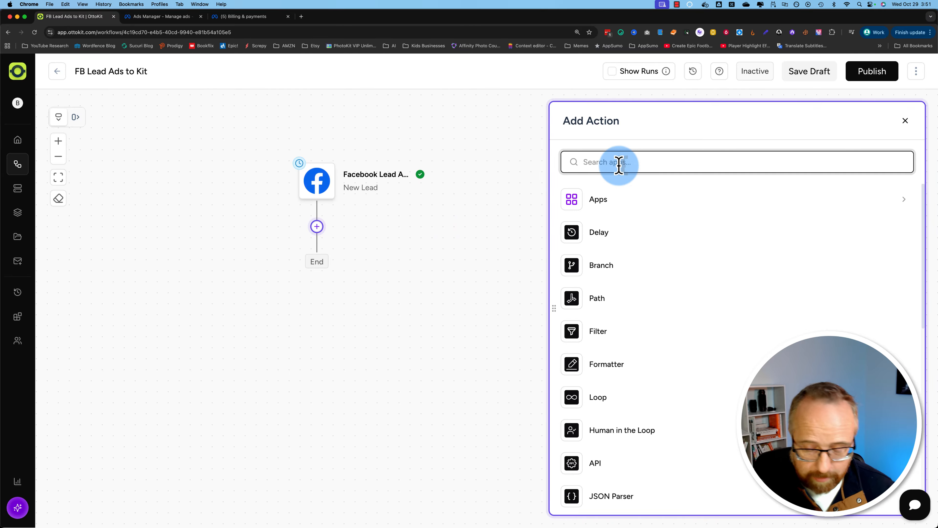
type("kit")
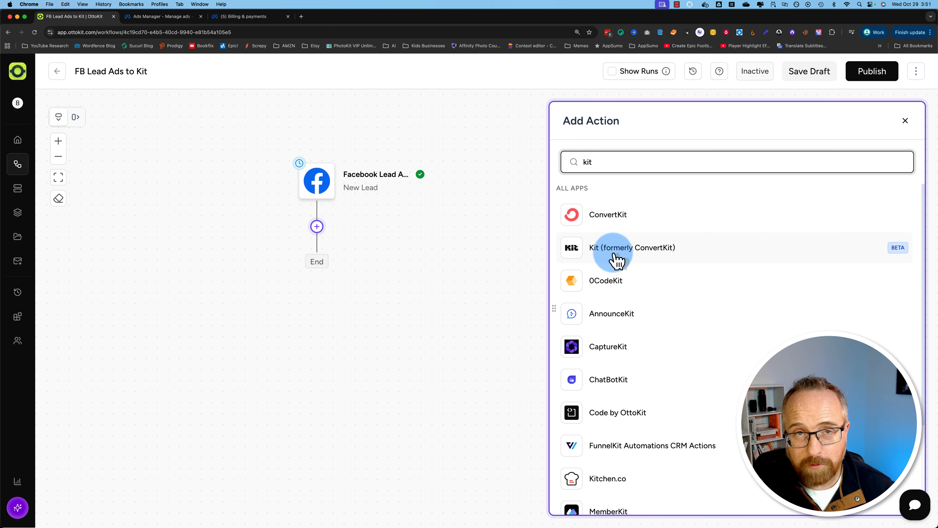
left_click(581, 255)
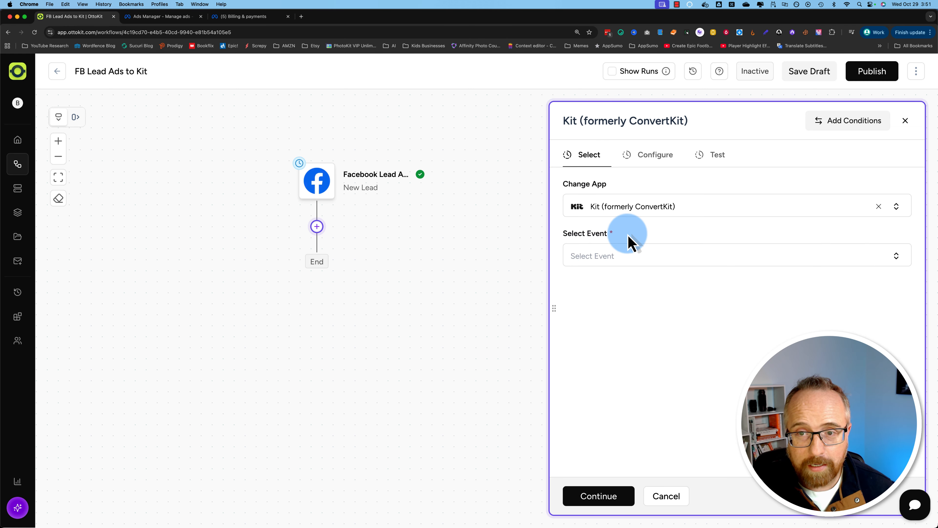
- Set the Kit action's event to Create Subscriber and start creating a new connection for it
left_click(610, 256)
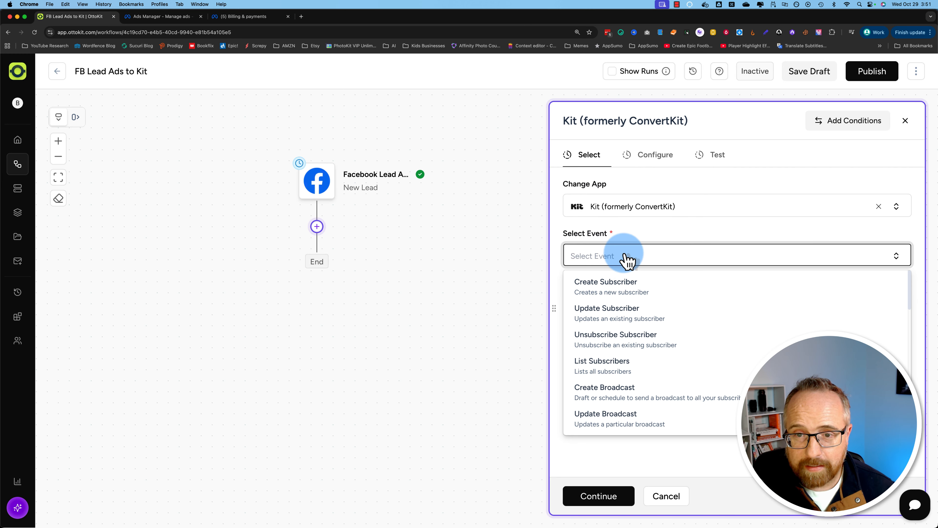
left_click(625, 286)
left_click(633, 306)
left_click(645, 314)
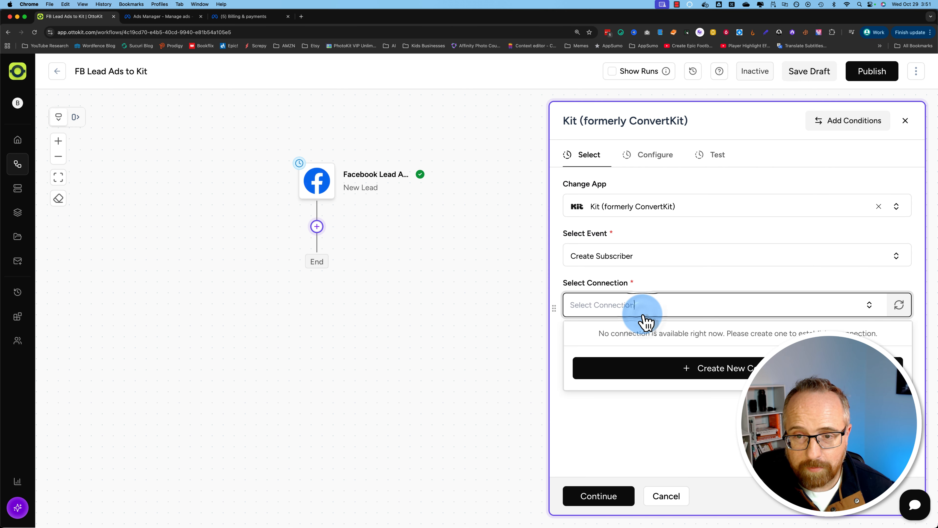
left_click(736, 369)
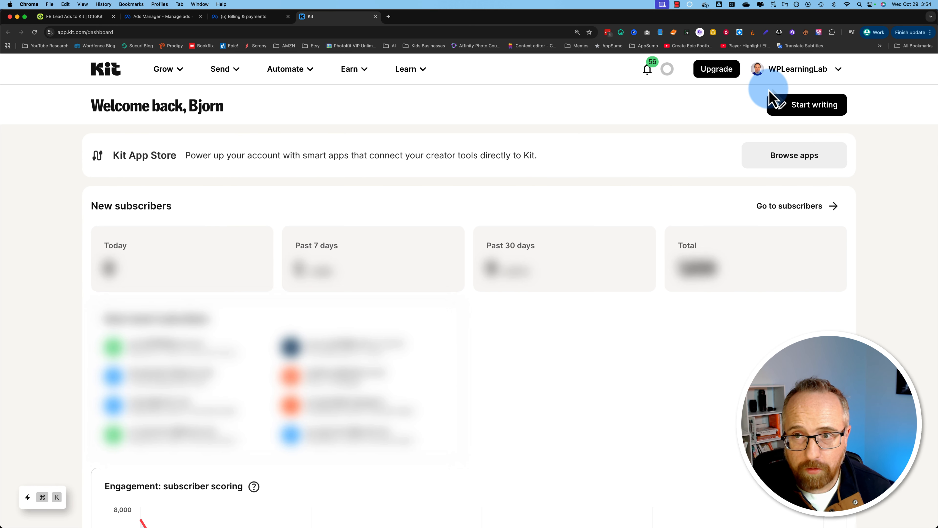
- In the Kit account, open the Developer settings that hold the API keys
left_click(789, 71)
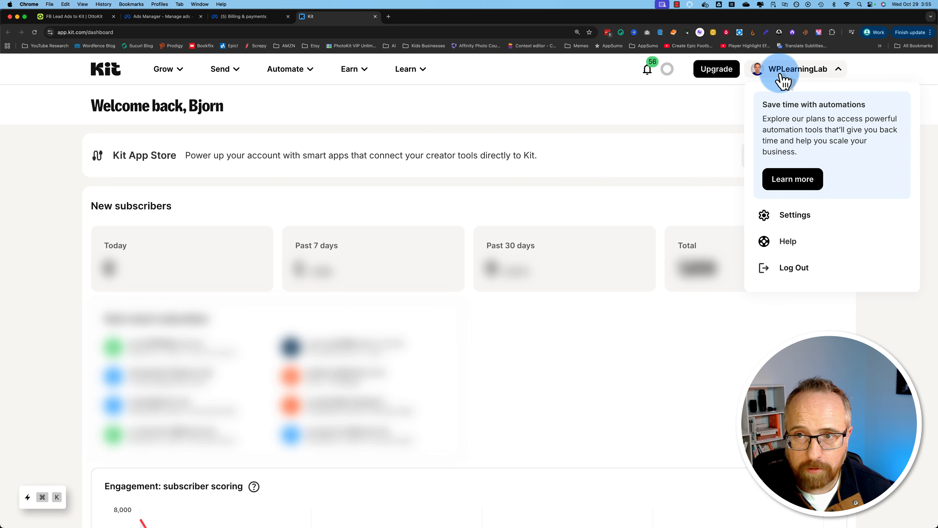
left_click(794, 218)
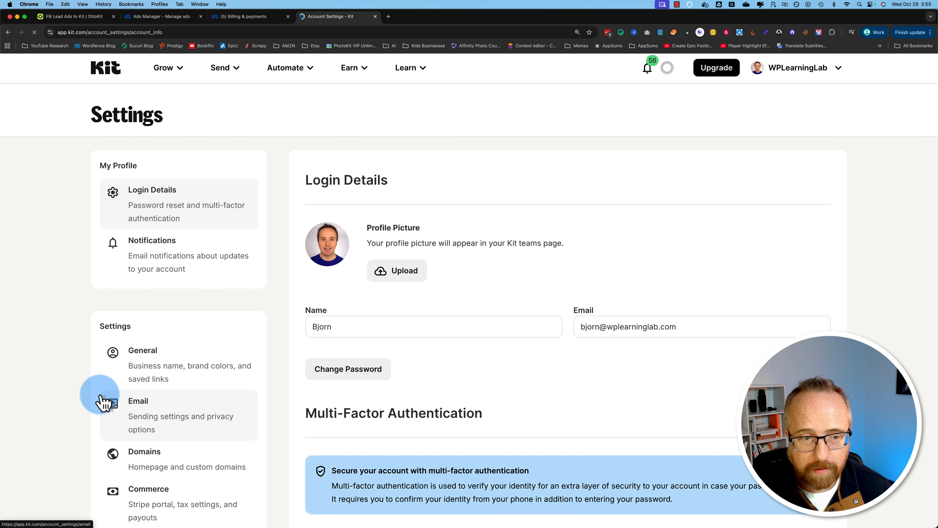
scroll(104, 398, "down", 5)
left_click(186, 422)
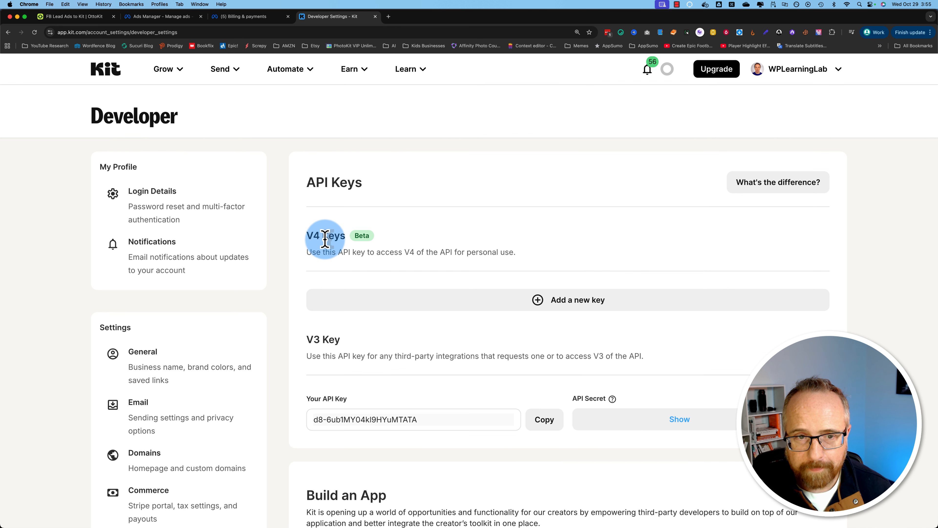
- Create a V4 API key named Ottokit FB Lead Ad Integration in the Kit developer settings and copy it
left_click_drag(309, 237, 388, 233)
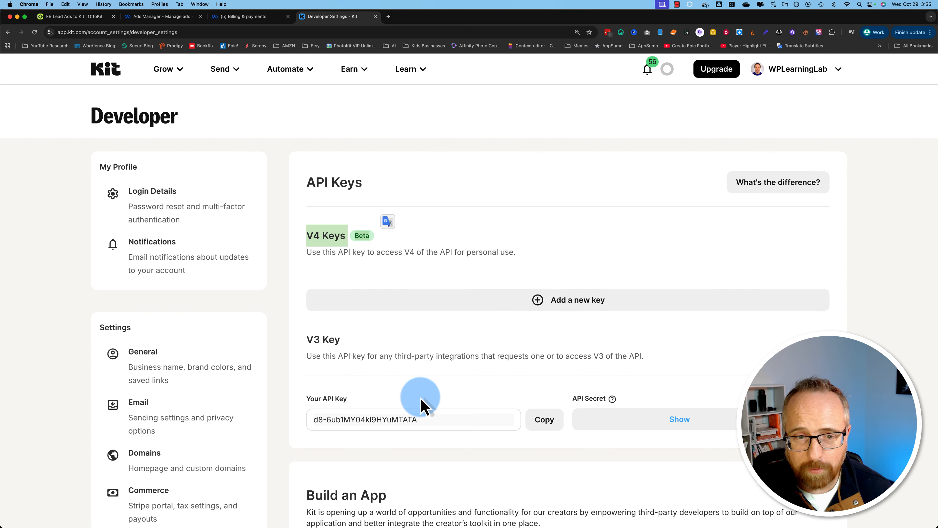
left_click(552, 304)
left_click(429, 304)
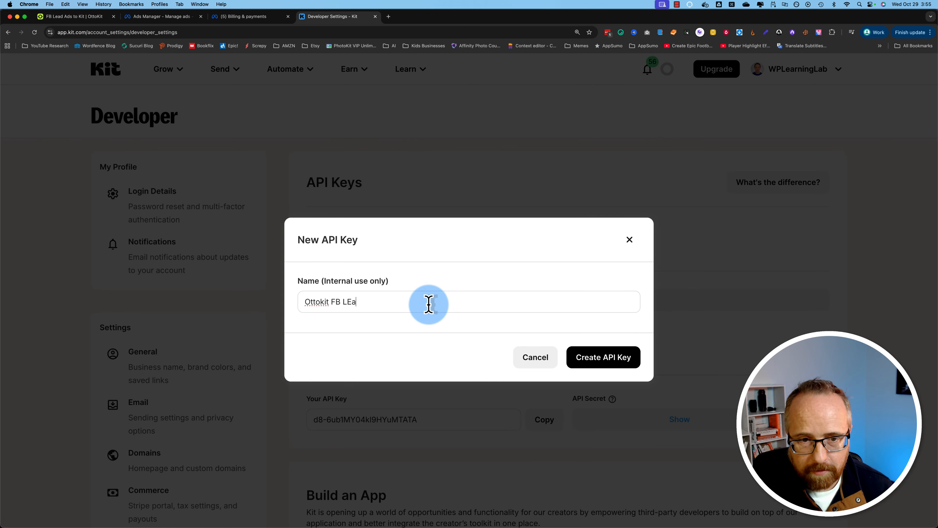
left_click(609, 359)
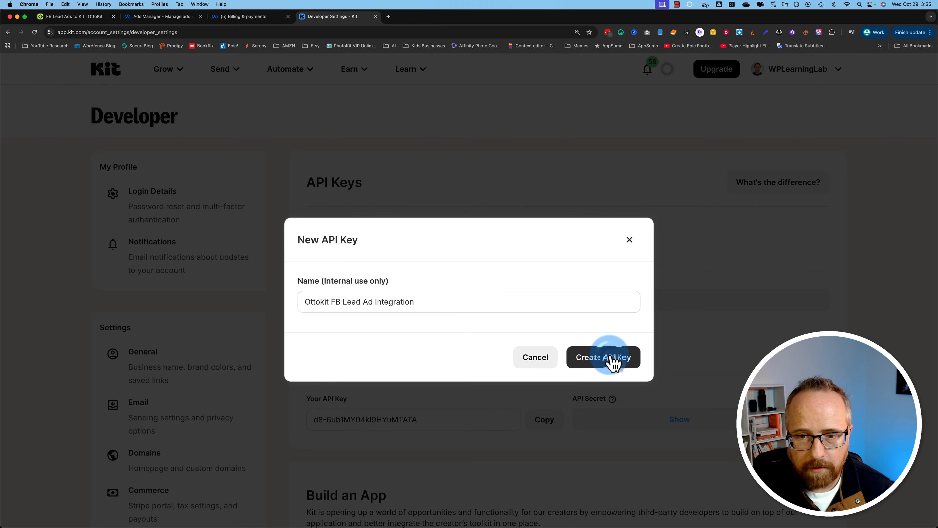
left_click(622, 265)
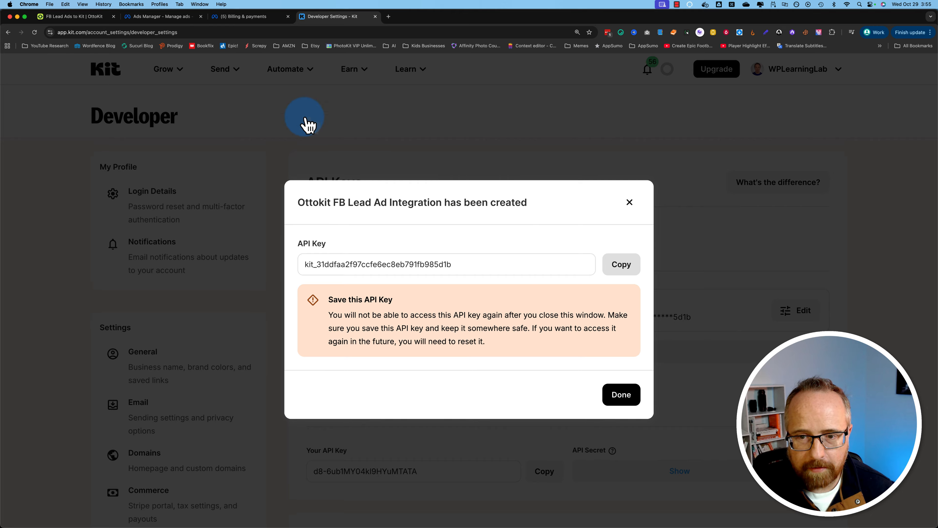
- In OttoKit, paste the API key into the new Kit connection and connect the account
left_click(90, 17)
left_click(392, 299)
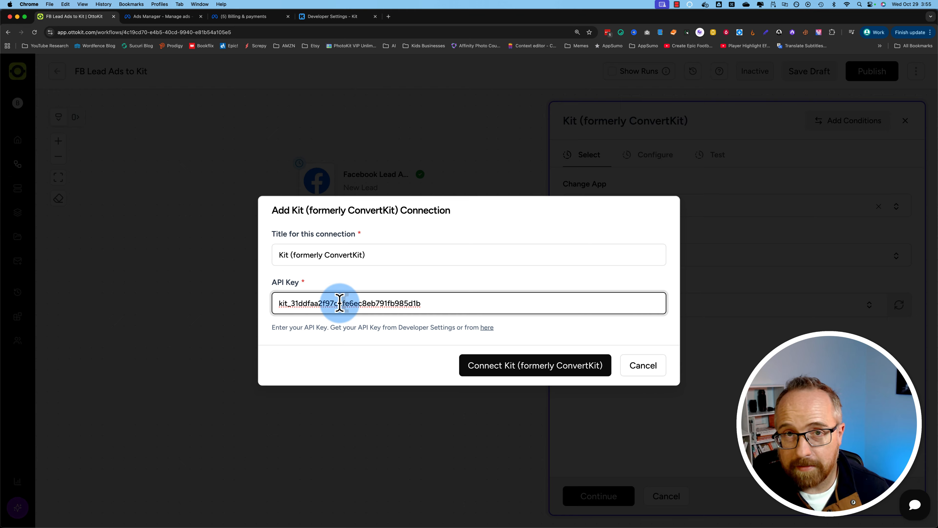
double_click(424, 300)
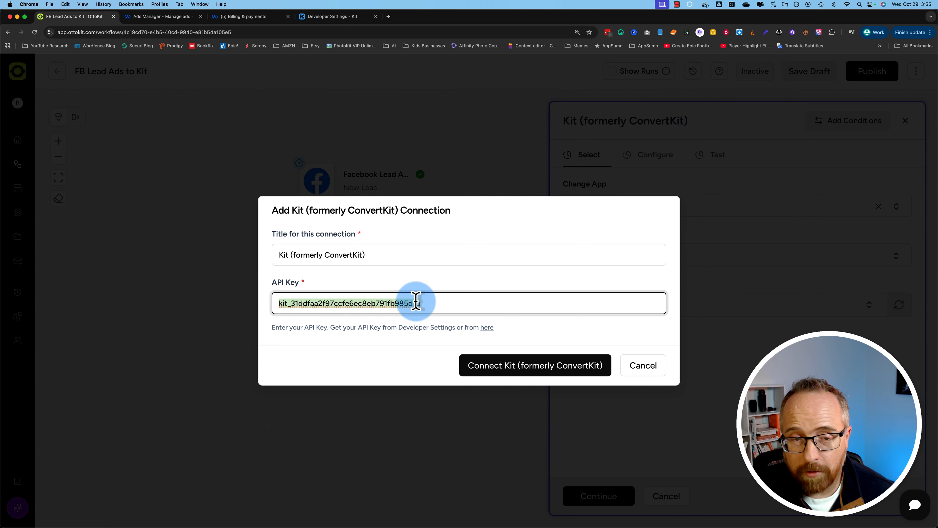
left_click(543, 347)
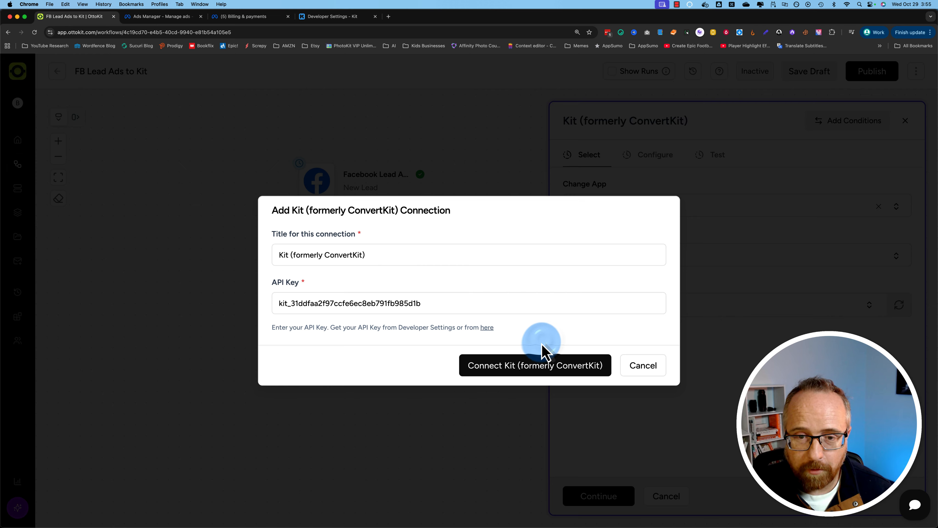
left_click(526, 375)
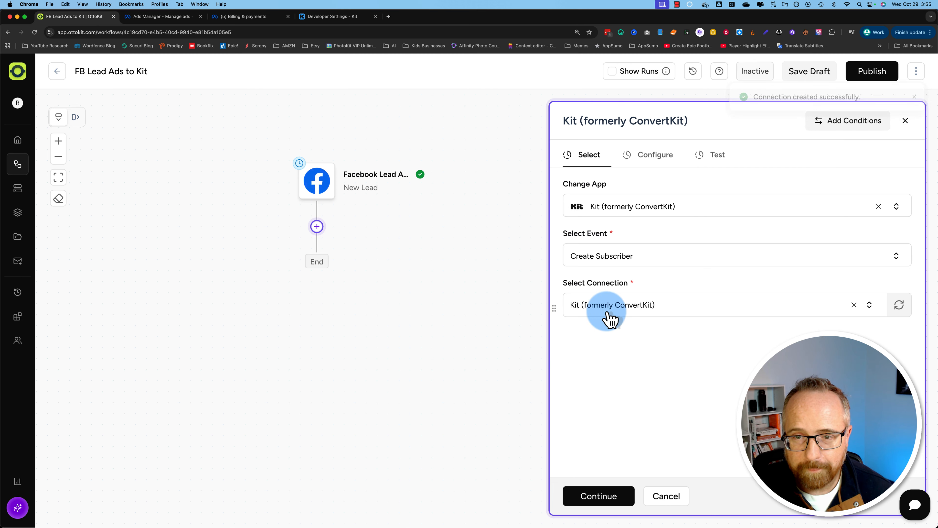
- Switch to Kit to dismiss the new API key dialog, and return to the OttoKit workflow
key("super+4")
left_click(612, 394)
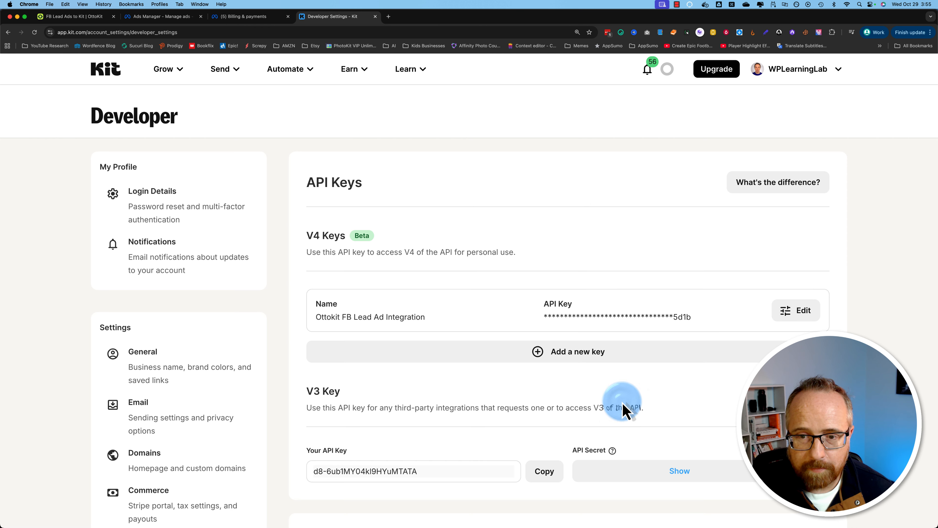
left_click(85, 16)
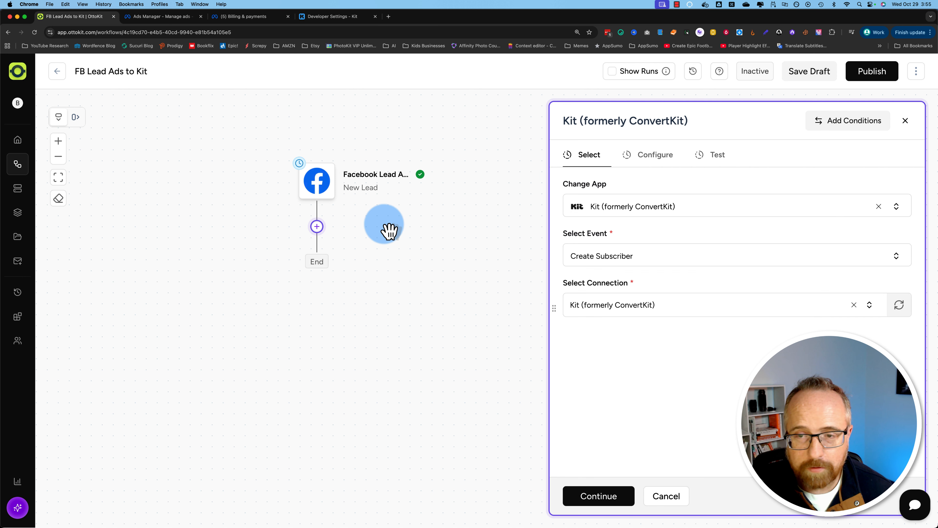
- Continue to the Kit action's configuration and map Email Address to the Facebook lead's Field Data 0 Values 0
left_click(595, 499)
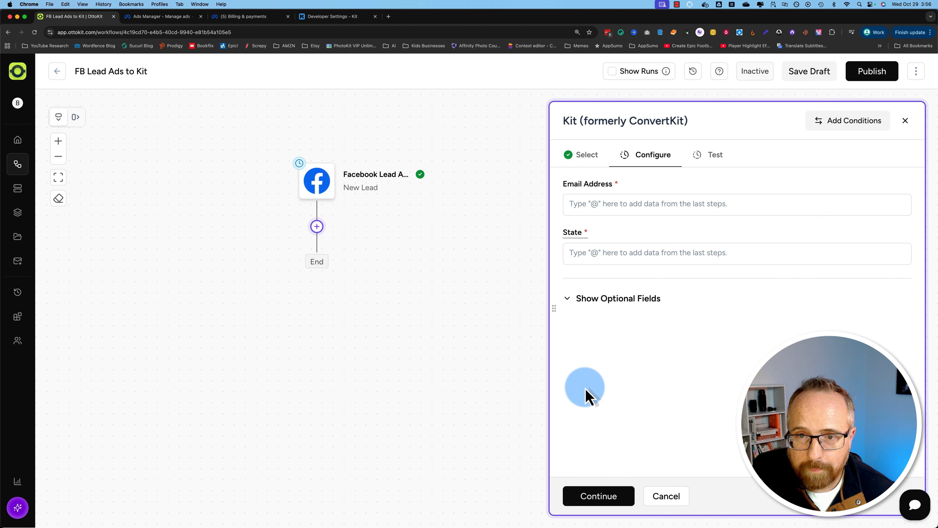
left_click(579, 203)
left_click(599, 204)
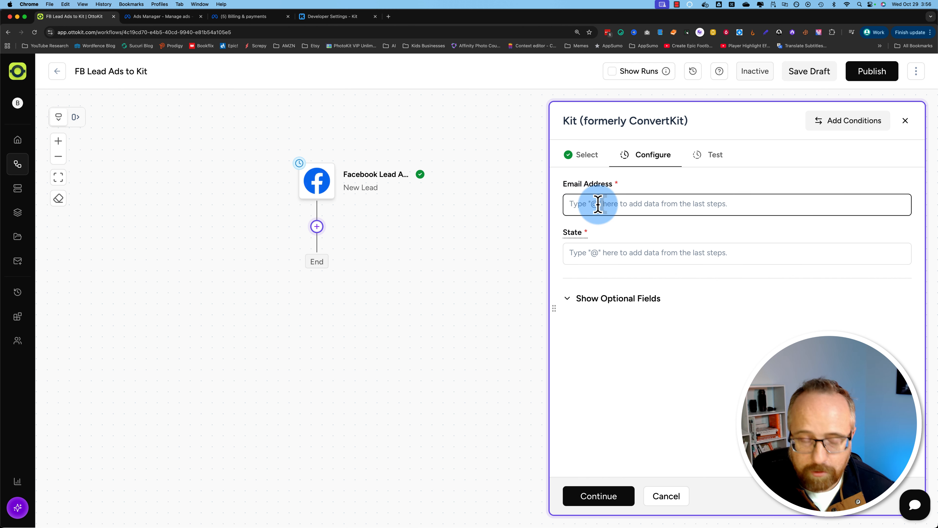
type("@")
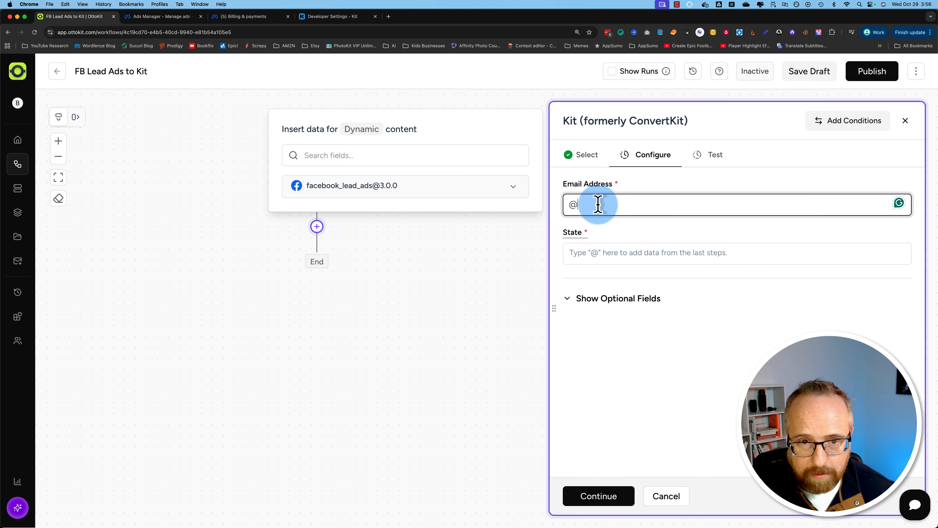
left_click(373, 194)
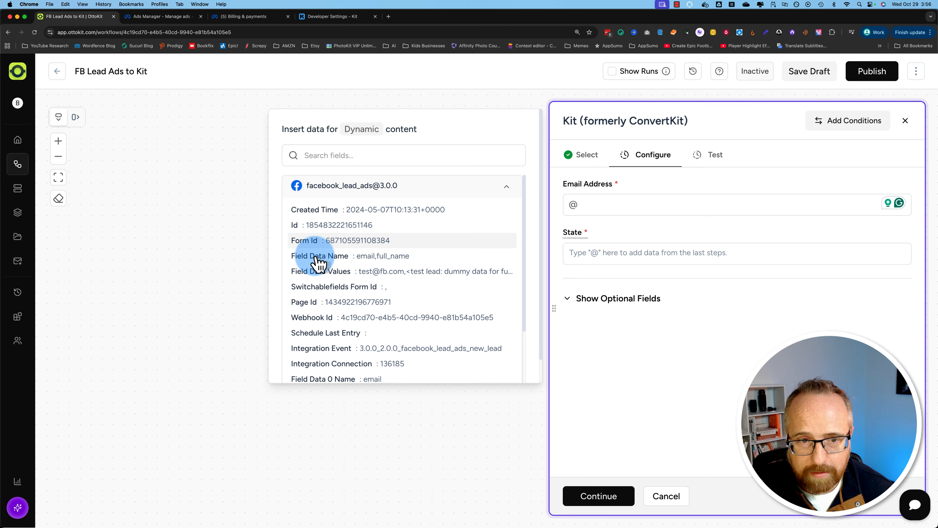
scroll(342, 279, "down", 5)
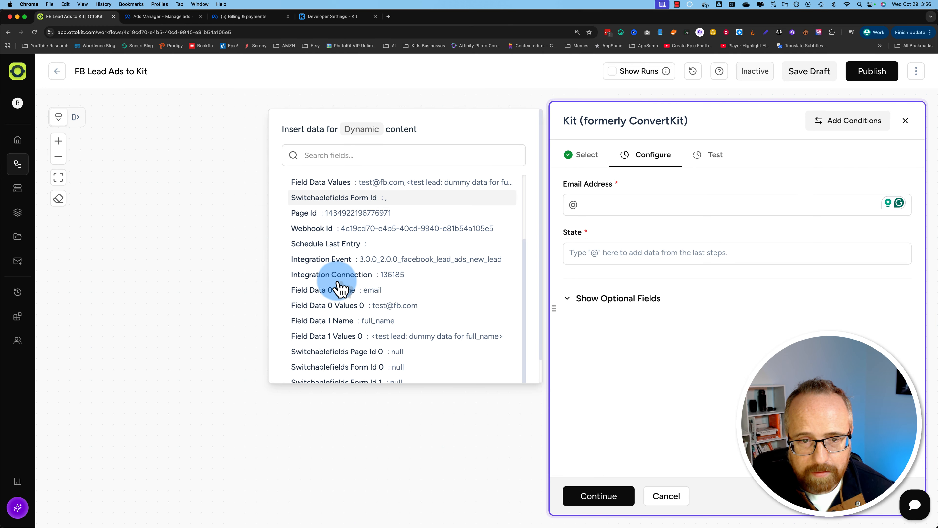
left_click(399, 308)
- Check the accepted values for the subscriber's State and set it to active
left_click(633, 254)
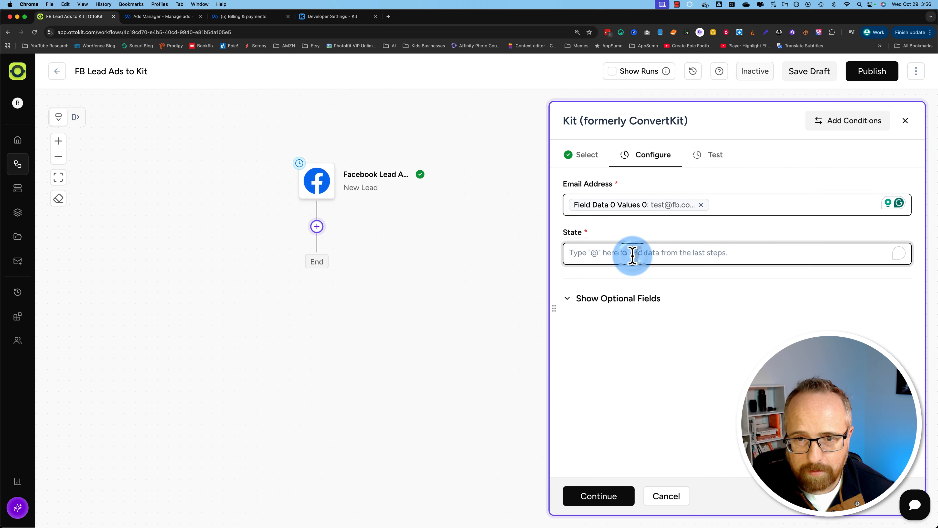
left_click(578, 233)
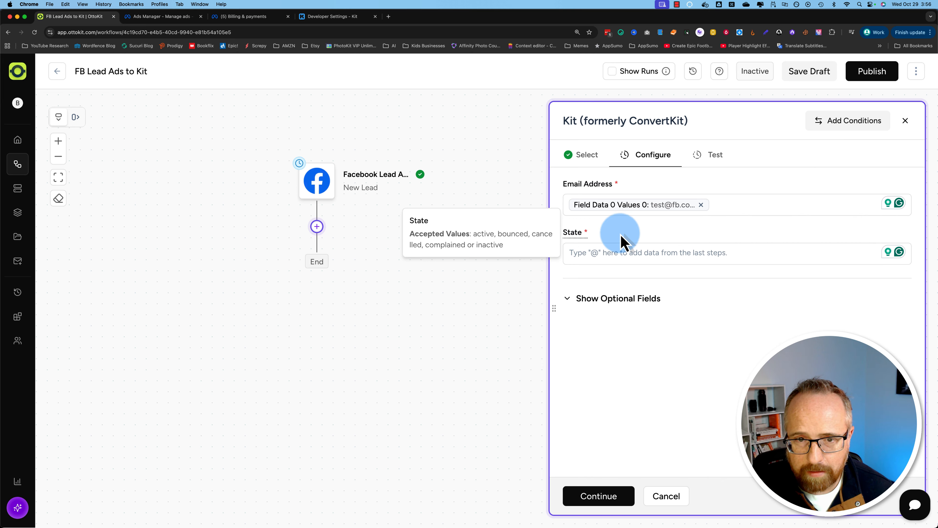
left_click(654, 255)
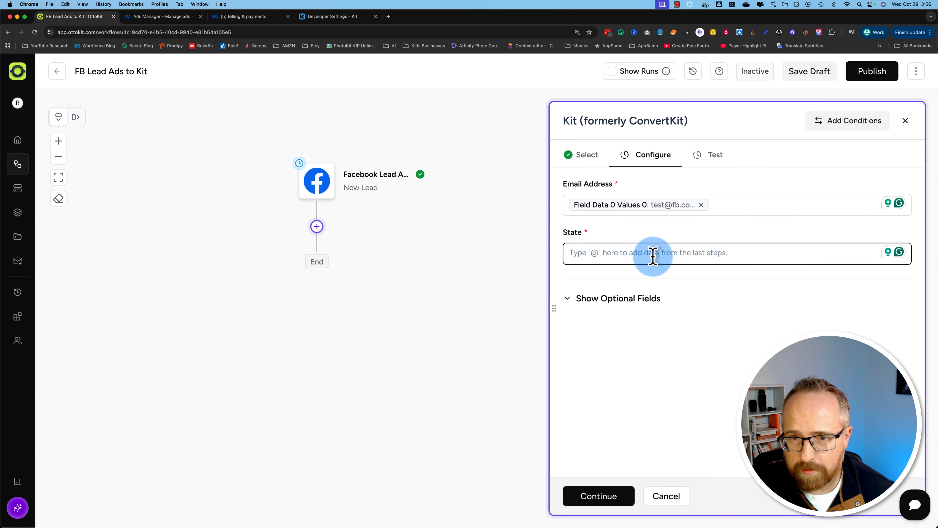
type("@")
left_click(580, 253)
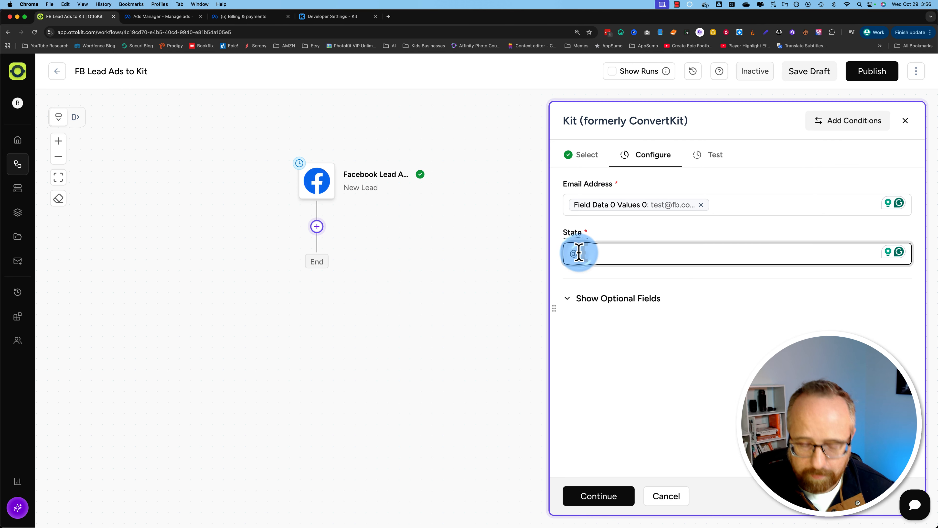
type("acti")
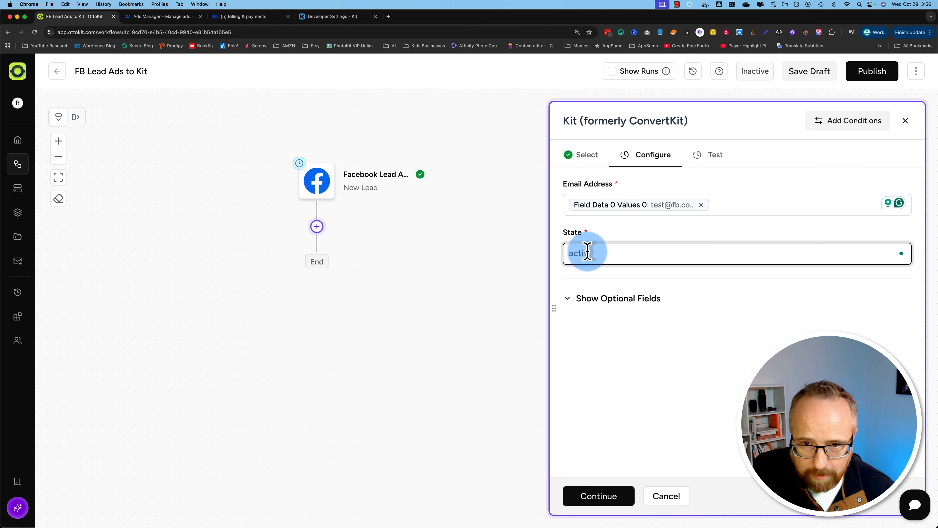
type("v")
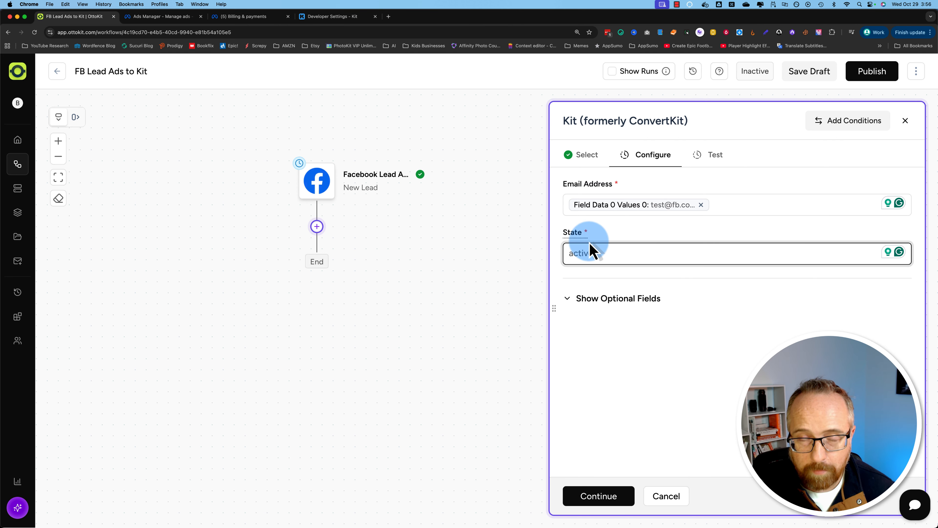
type("e")
- Show the optional fields and map First Name to the Facebook lead's Field Data 1 Name, leaving Fields empty
left_click(571, 302)
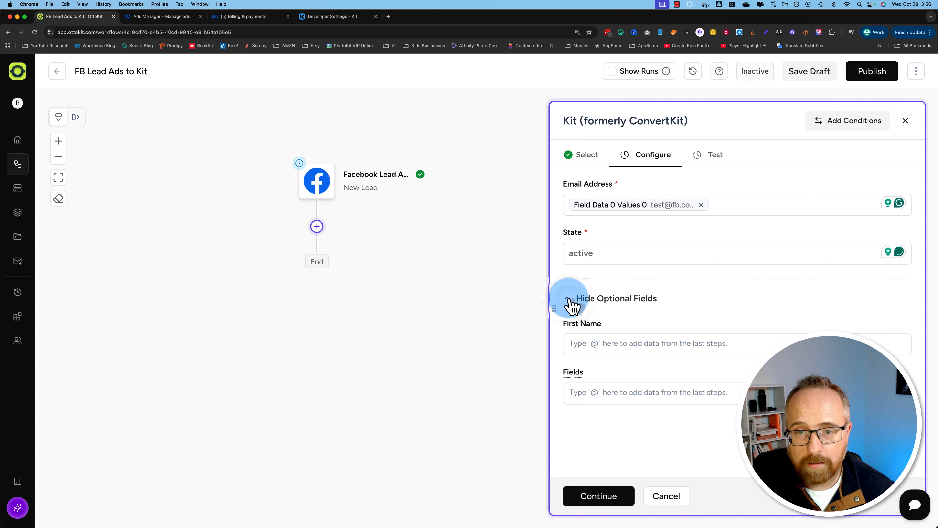
left_click(617, 343)
type("@")
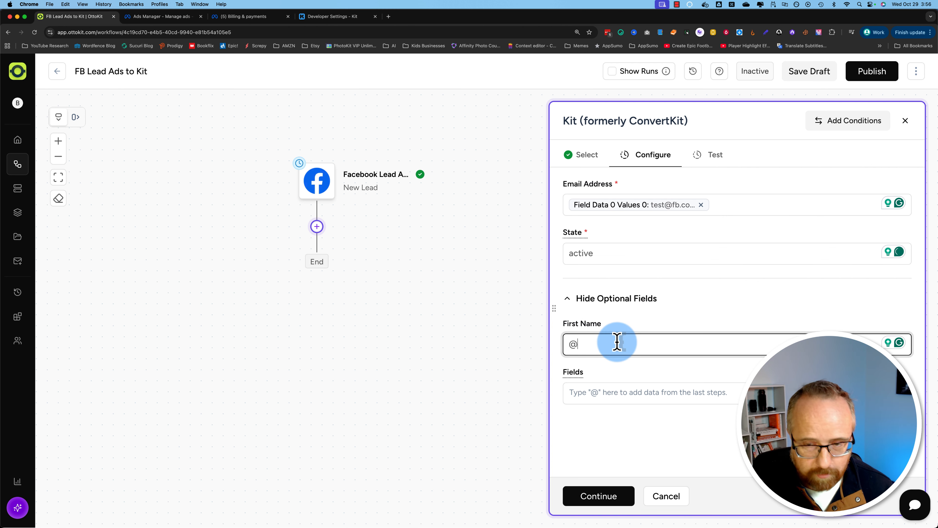
type("name")
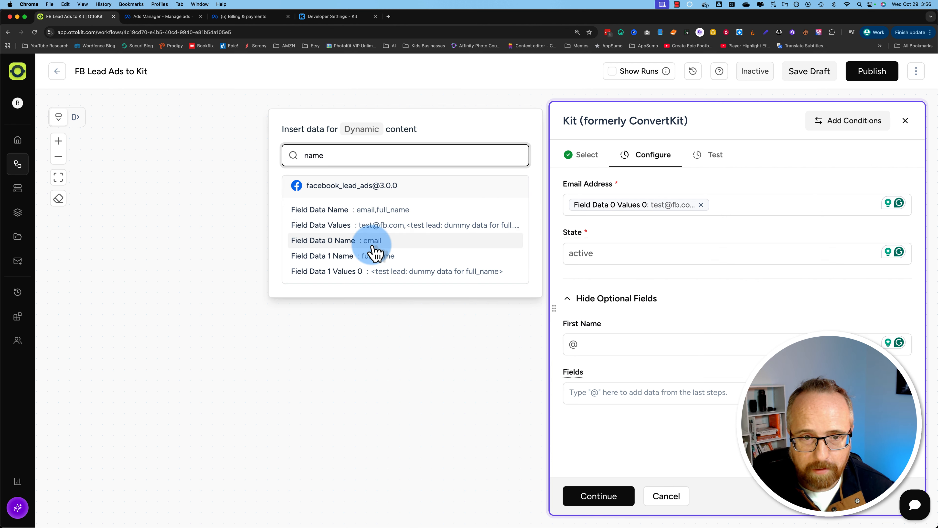
left_click(352, 257)
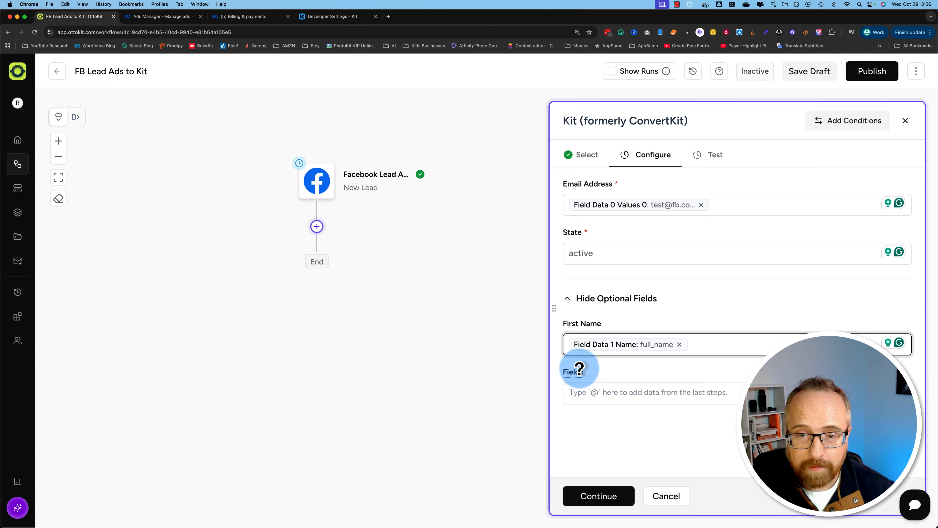
left_click(622, 396)
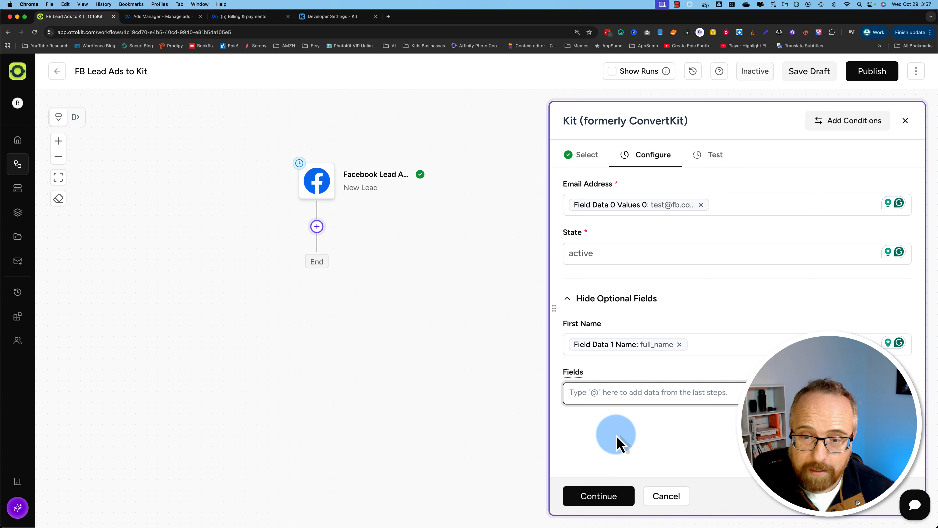
- Confirm the Kit action's configuration and run its Create Subscriber test
left_click(600, 497)
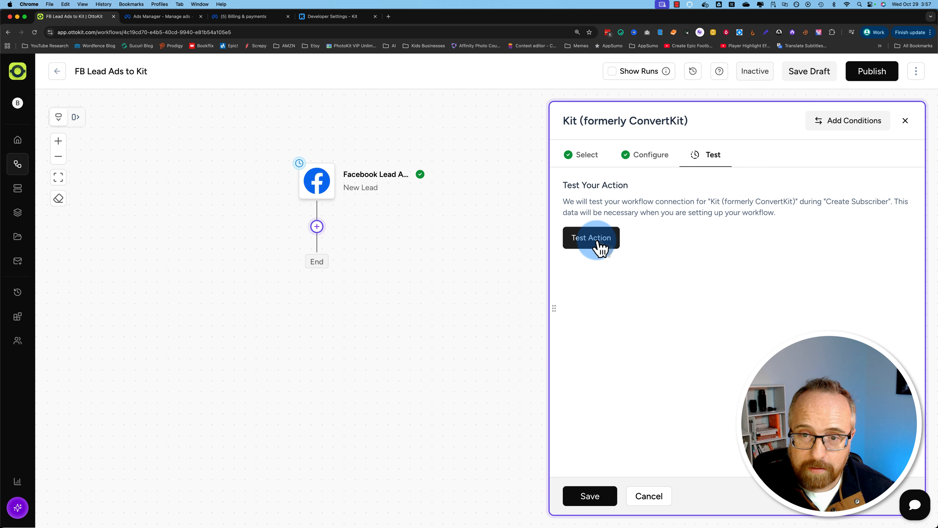
left_click(599, 244)
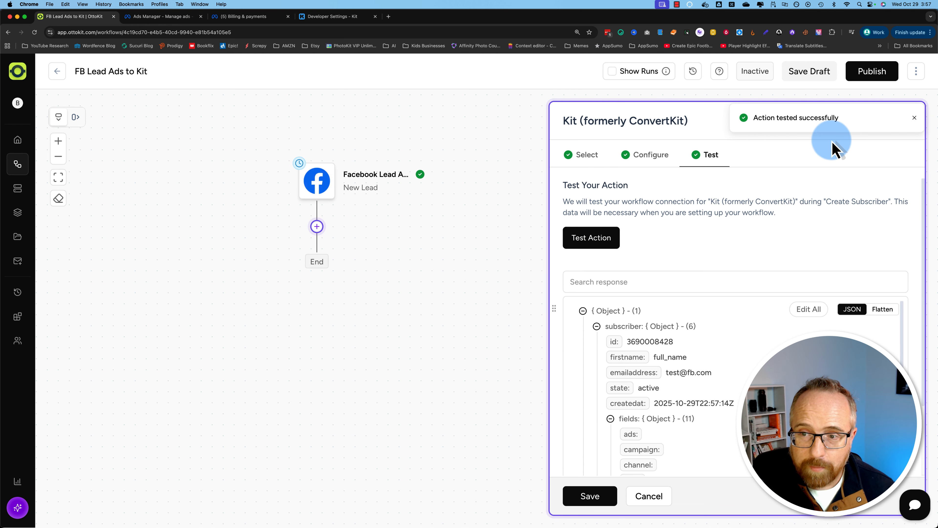
left_click(577, 498)
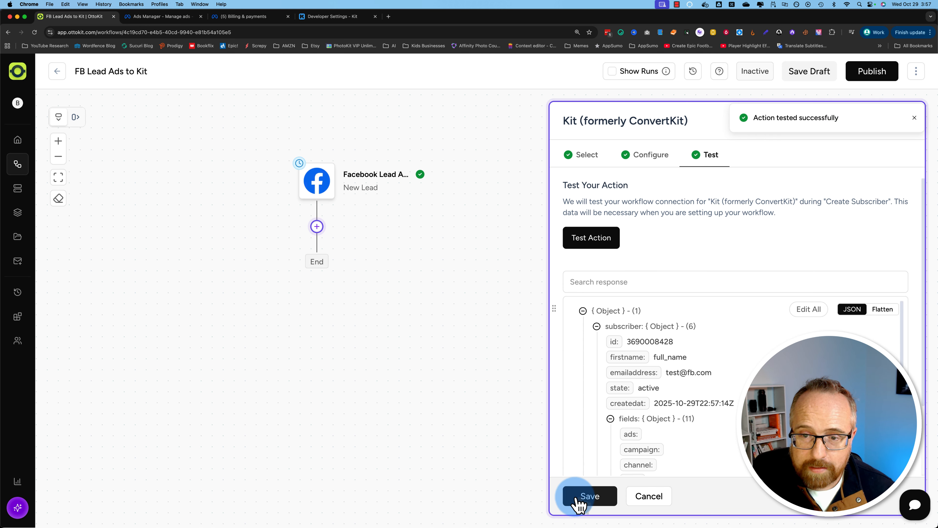
left_click(667, 372)
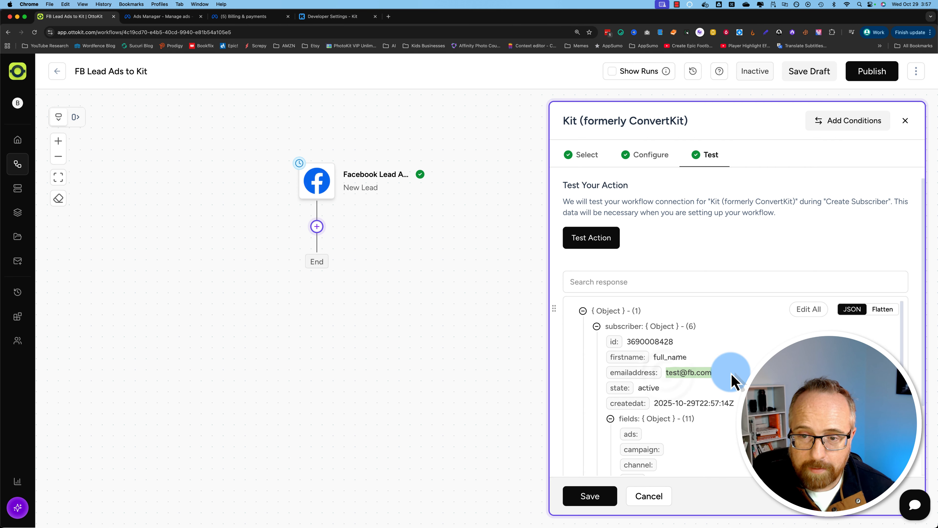
- Save the Kit action and publish the FB Lead Ads to Kit workflow
left_click(599, 504)
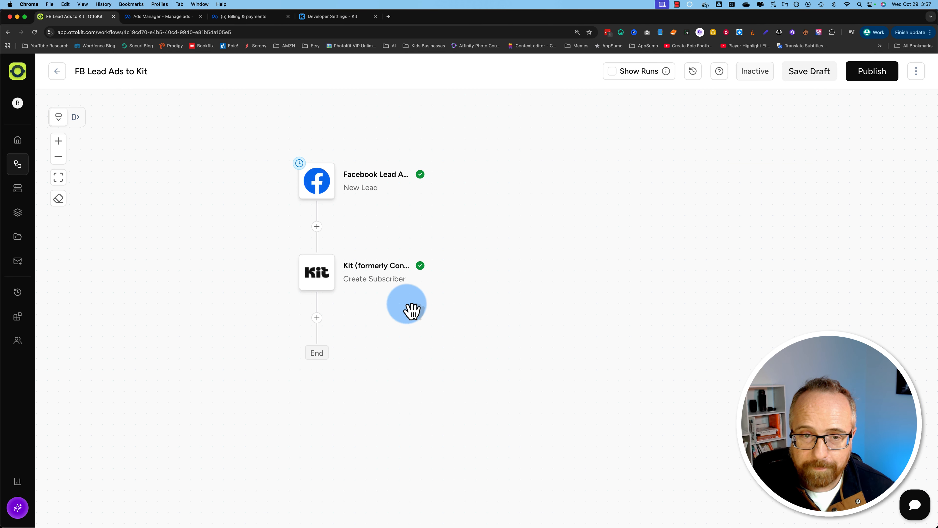
left_click(809, 80)
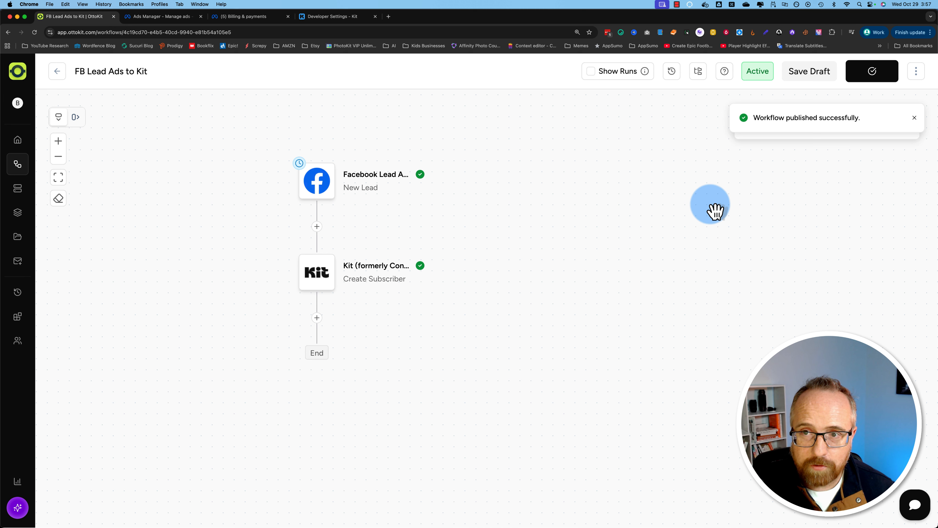
- In Kit, open the subscribers list and check the most recent entries for the test lead
left_click(320, 16)
left_click(108, 76)
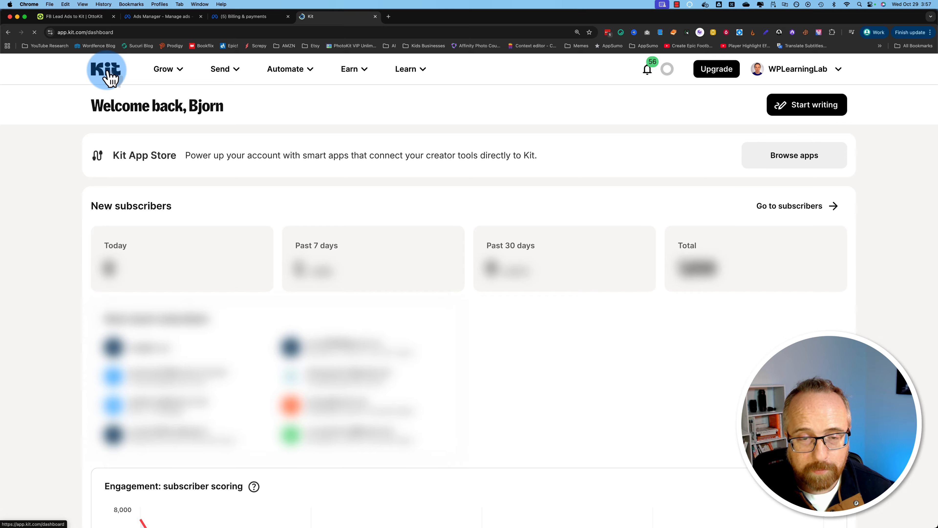
left_click(795, 206)
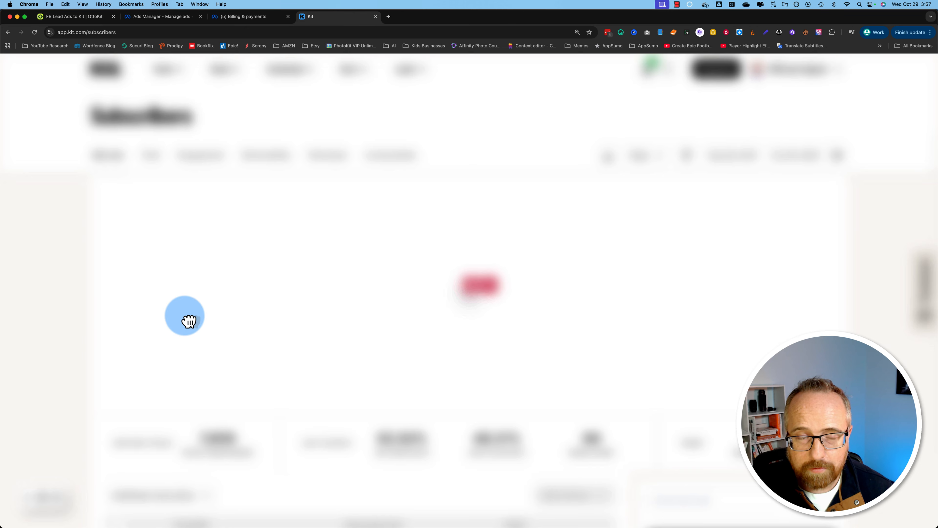
scroll(186, 329, "down", 5)
scroll(184, 322, "down", 1)
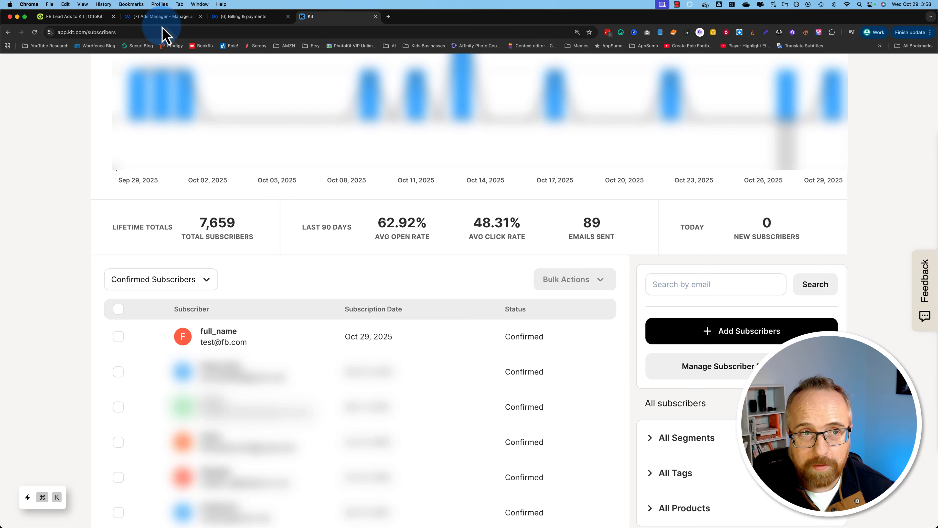
- Switch from Kit back to the FB Lead Ads to Kit workflow in OttoKit and review its two steps
left_click(163, 17)
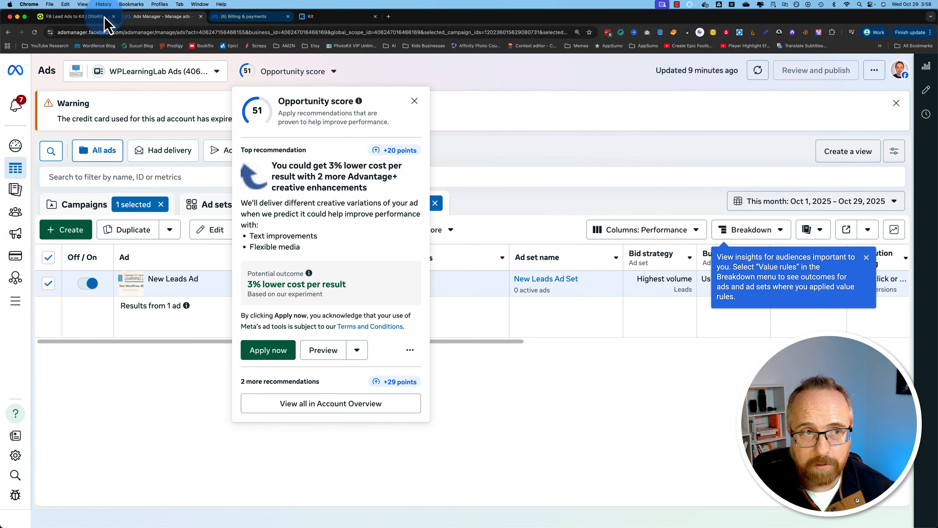
left_click(93, 17)
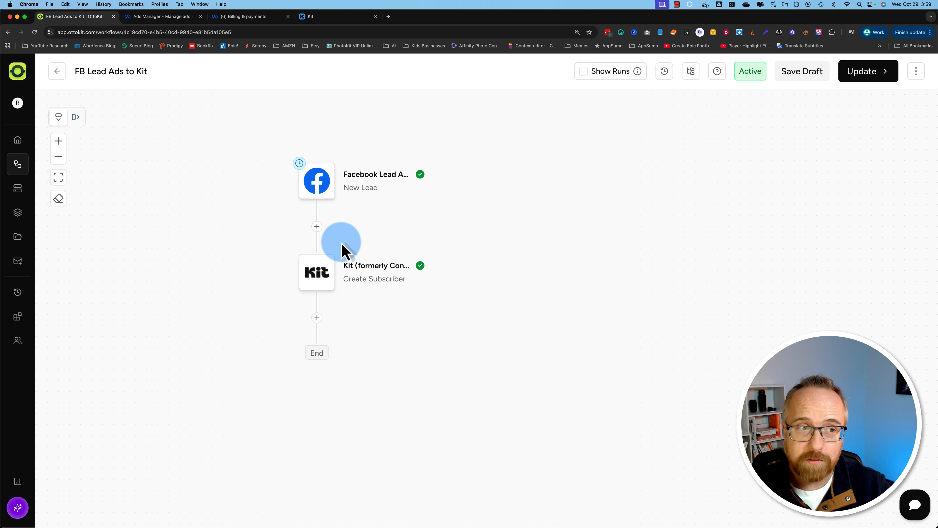
- Open OttoKit's public integrations directory (ottokit.com/integrations) in a new browser tab and show the CRM category under CRM and Sales
key("super+t")
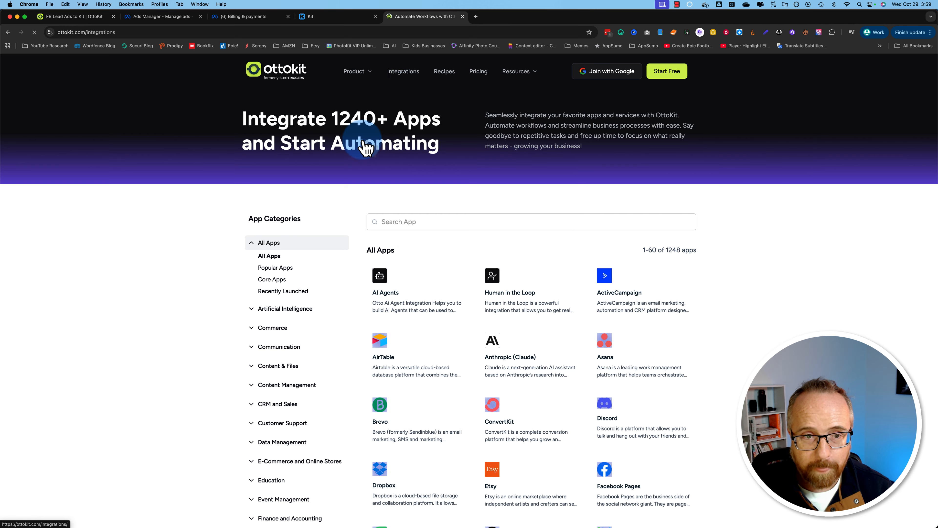
scroll(230, 266, "down", 5)
scroll(292, 196, "up", 2)
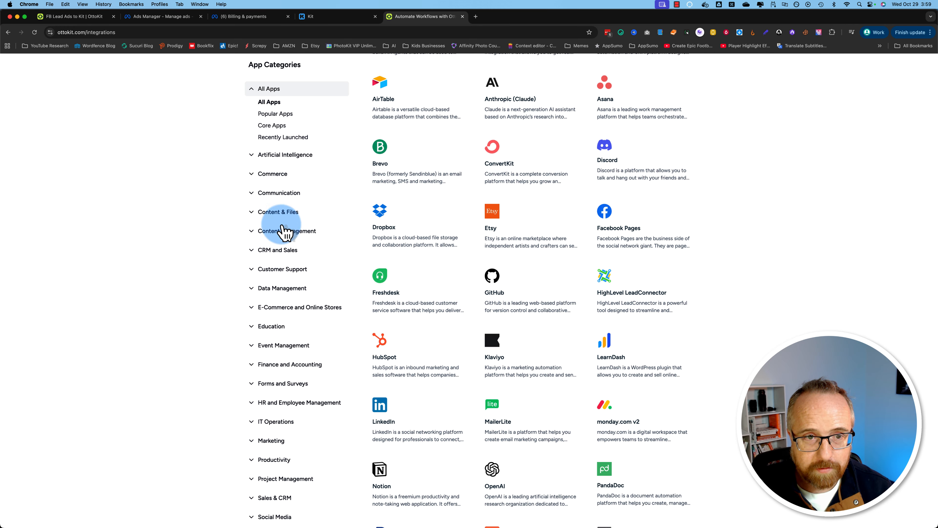
left_click(271, 250)
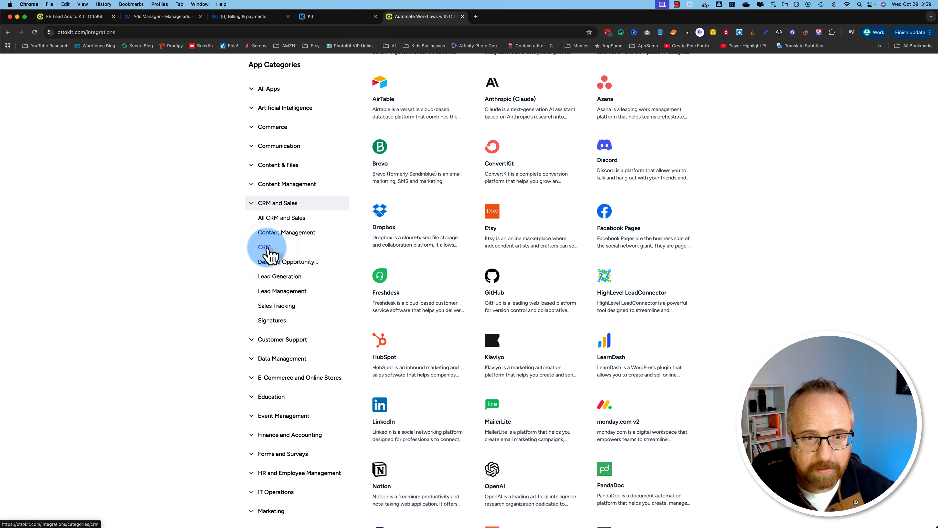
left_click(271, 247)
- Enlarge the page to 150% and look through the apps in the CRM integrations list
scroll(251, 305, "down", 1)
scroll(252, 305, "down", 2)
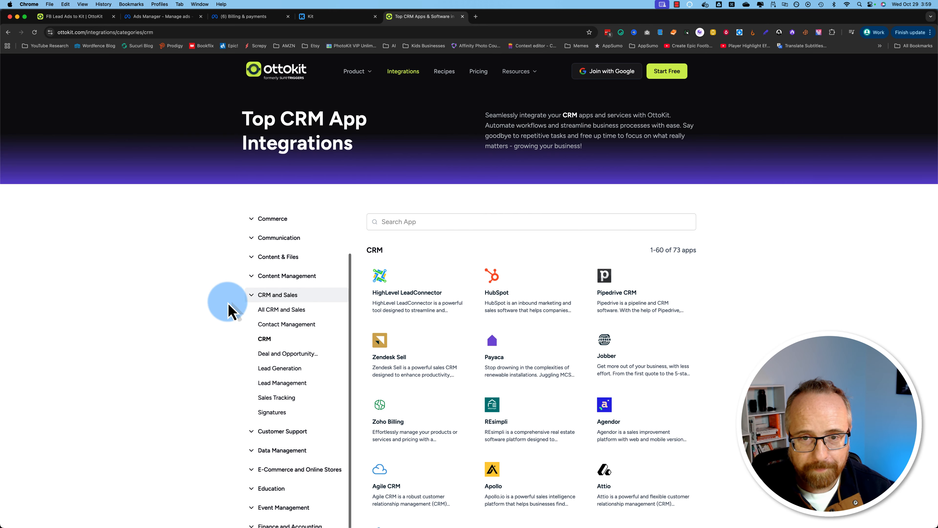
scroll(450, 311, "down", 3)
key("super+equal")
key("super+equal")
key("super+equal")
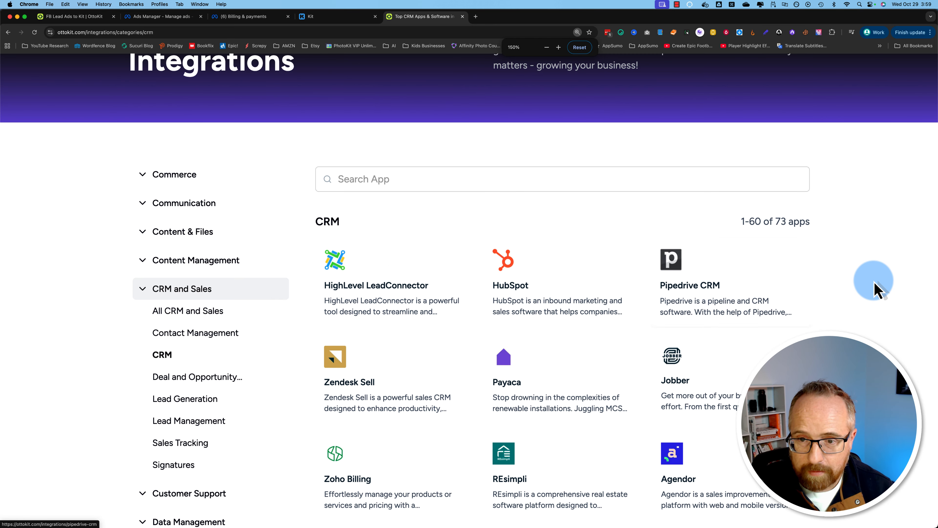
scroll(785, 289, "down", 2)
scroll(786, 289, "down", 10)
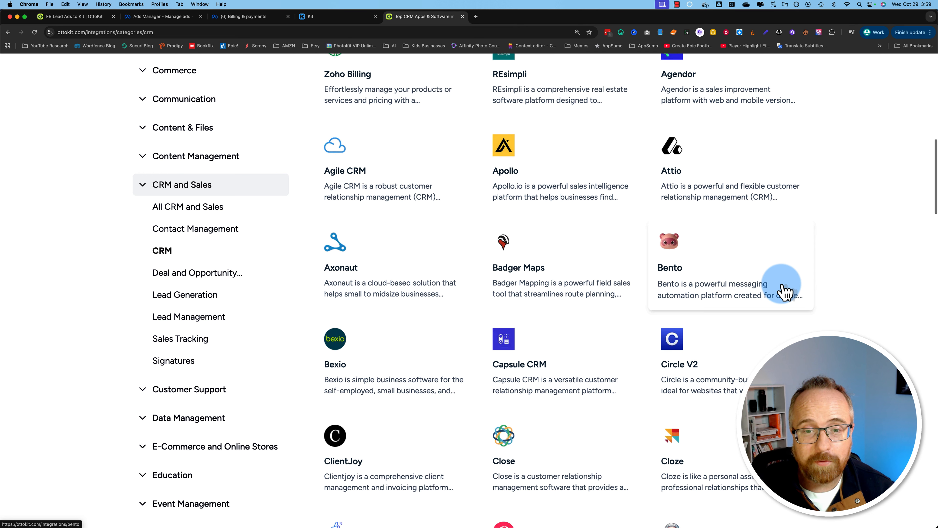
scroll(785, 289, "up", 3)
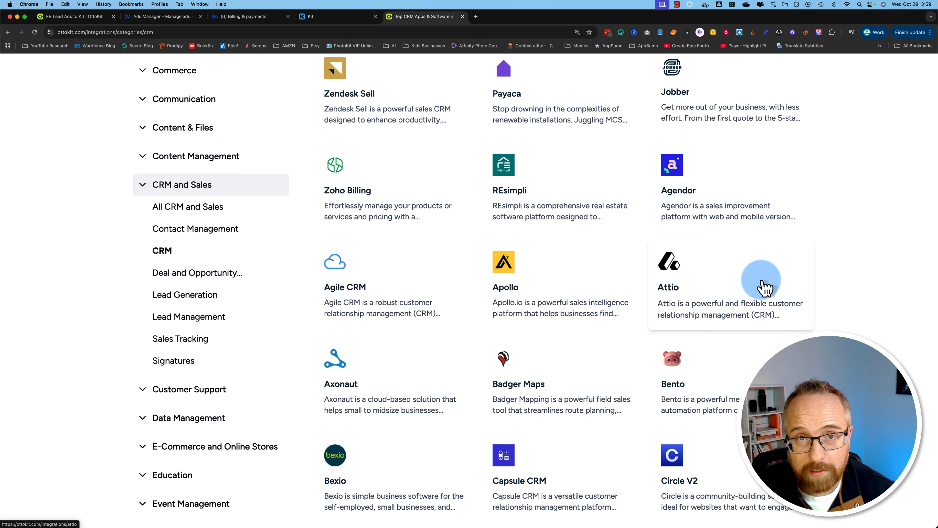
- Begin an app search in the integrations directory above the CRM list
scroll(680, 314, "up", 10)
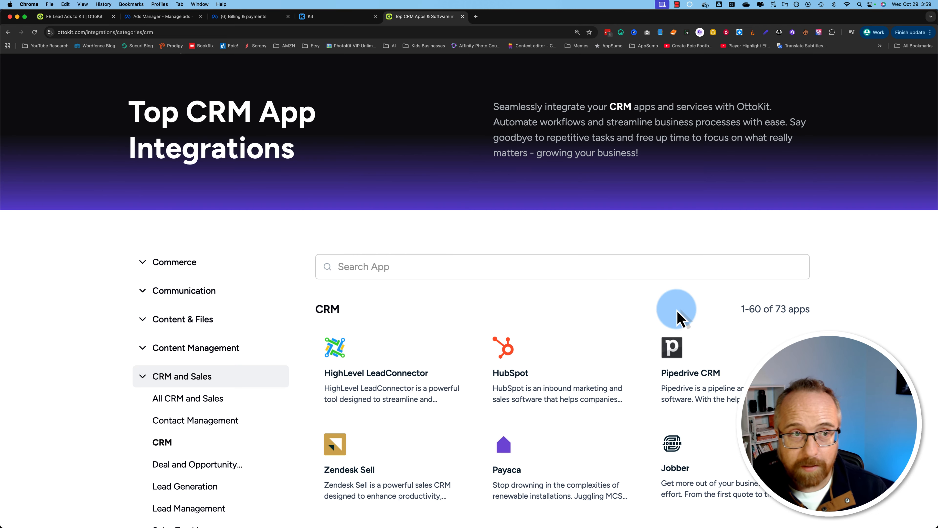
left_click(410, 267)
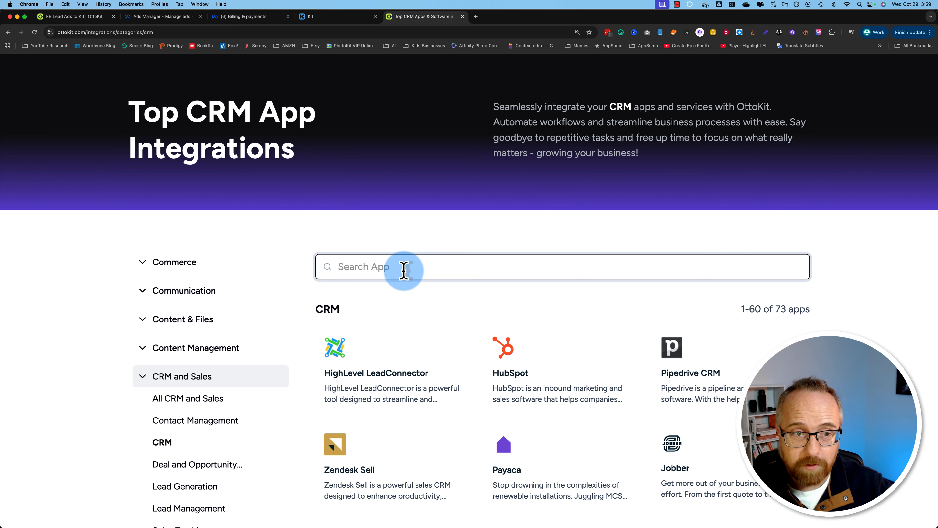